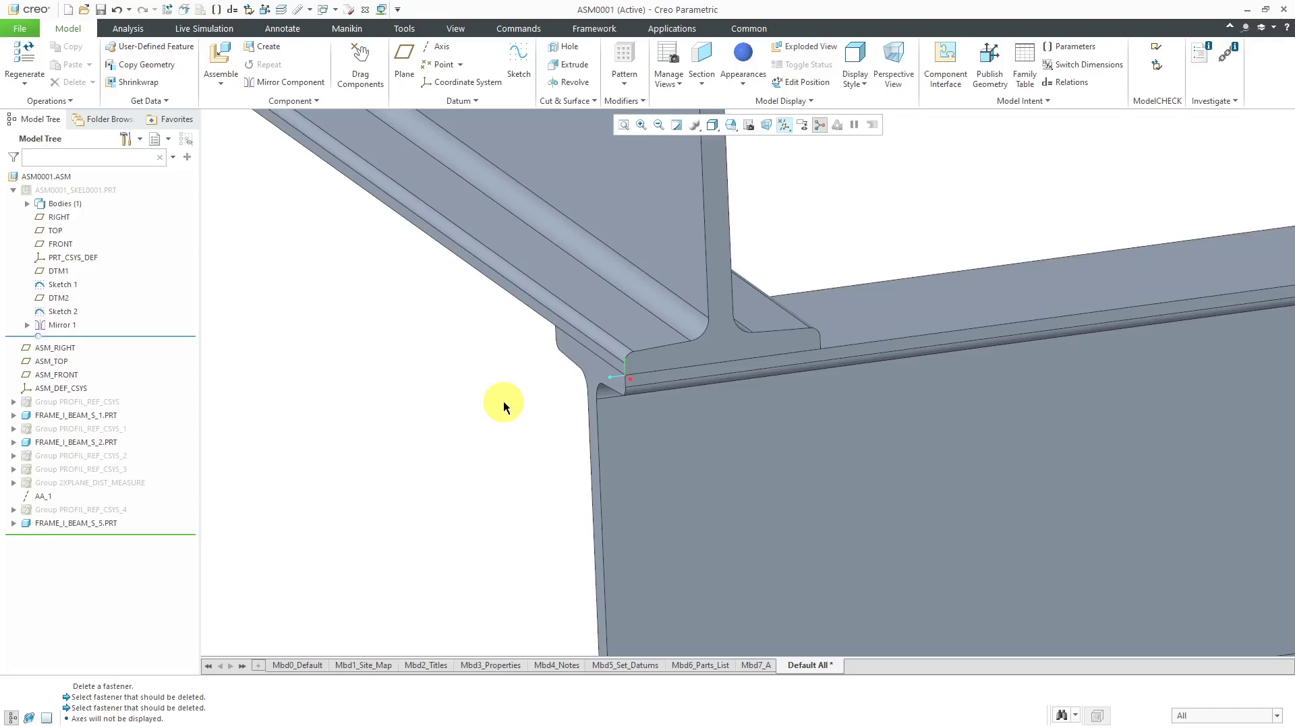
- Orbit and zoom in on the flange T-junction where the two I-beams meet
mouse_move(702, 366)
middle_mouse_down()
mouse_move(677, 367)
mouse_move(687, 361)
middle_mouse_up()
scroll(676, 368, "up", 3)
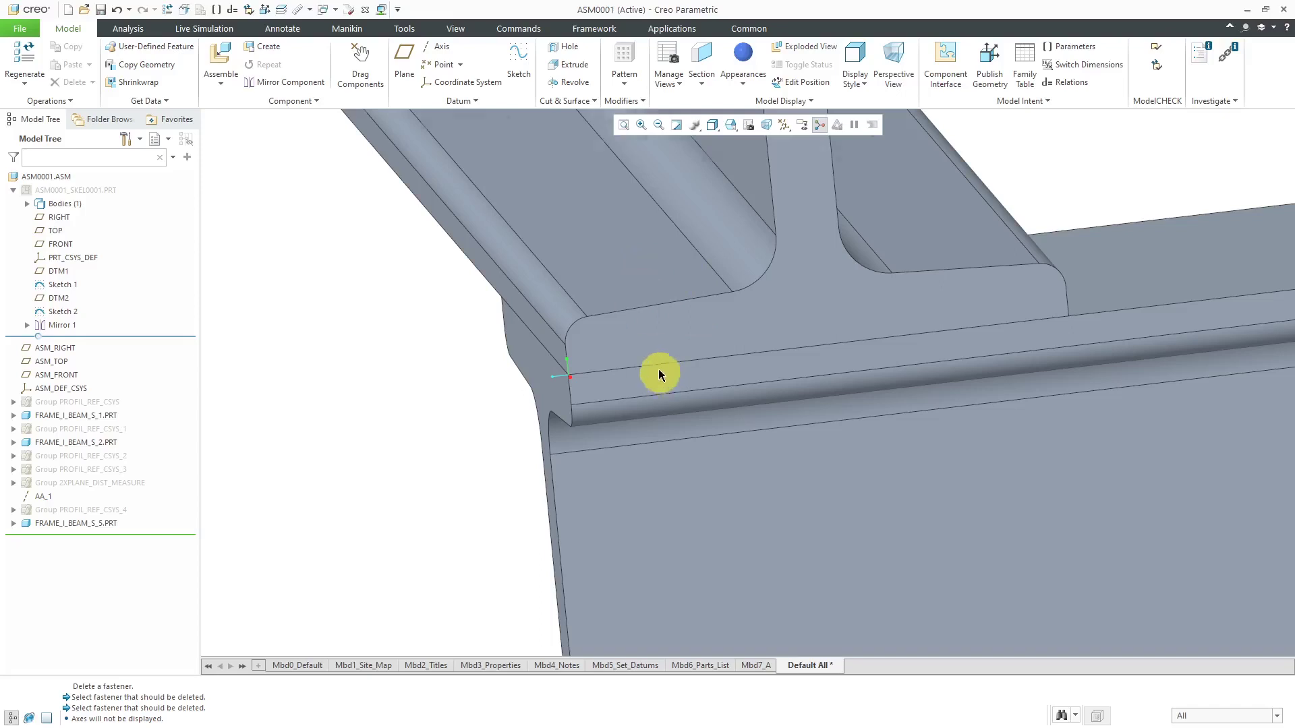
mouse_move(659, 370)
middle_mouse_down()
mouse_move(668, 358)
mouse_move(659, 413)
middle_mouse_up()
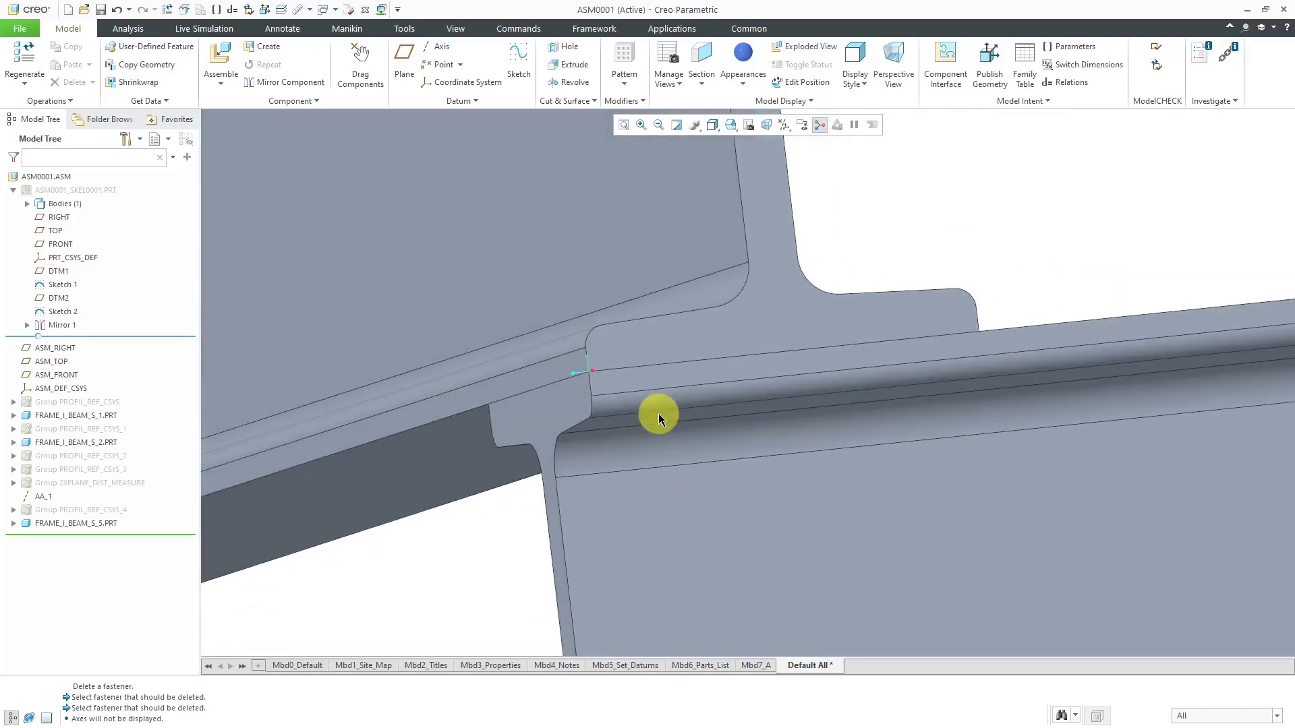
mouse_move(674, 350)
middle_mouse_down()
mouse_move(654, 350)
mouse_move(670, 357)
mouse_move(682, 411)
middle_mouse_up()
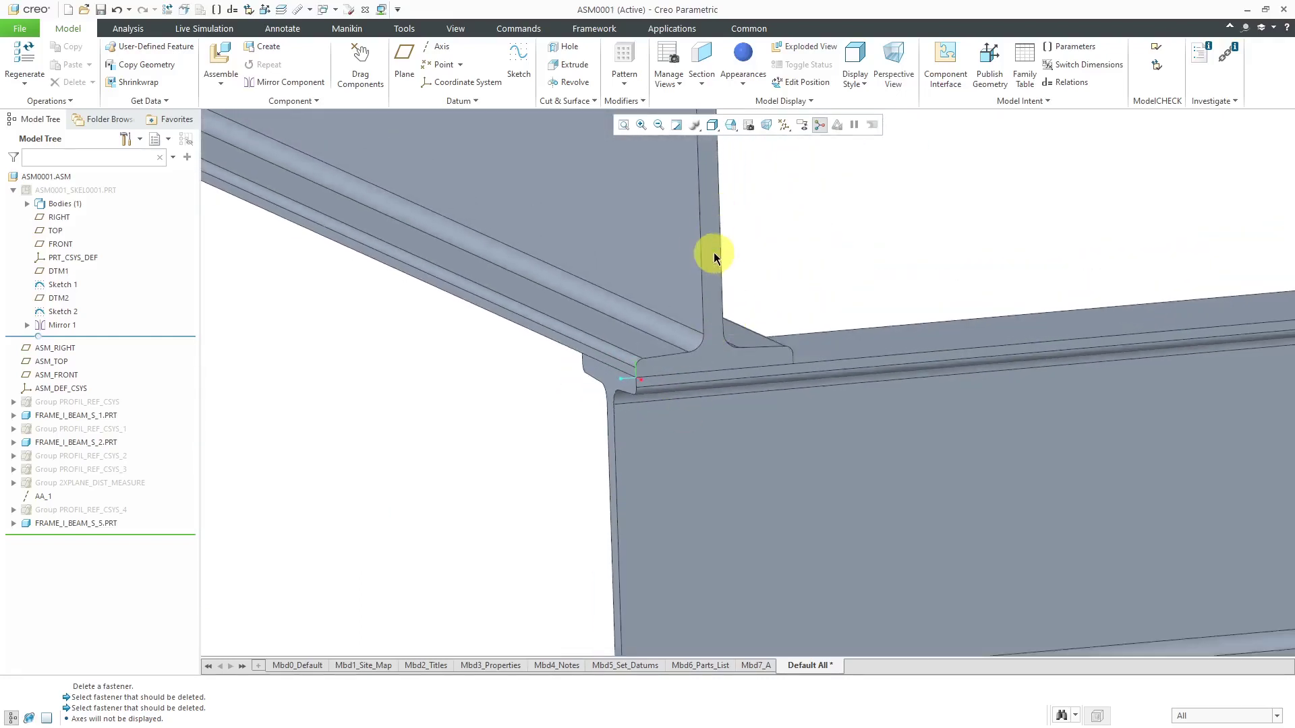
scroll(714, 256, "up", 3)
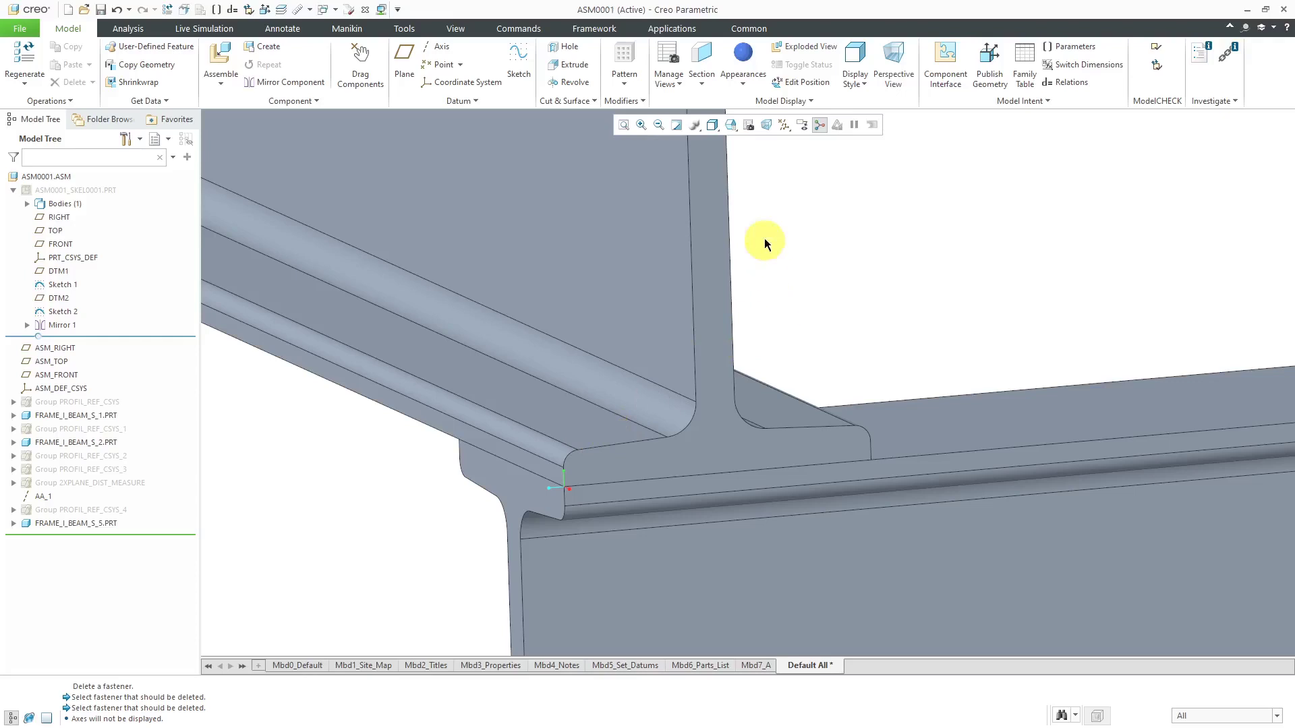
- Turn on datum axis display and bring up the Screw fastener choices on the Tools tab
left_click(785, 125)
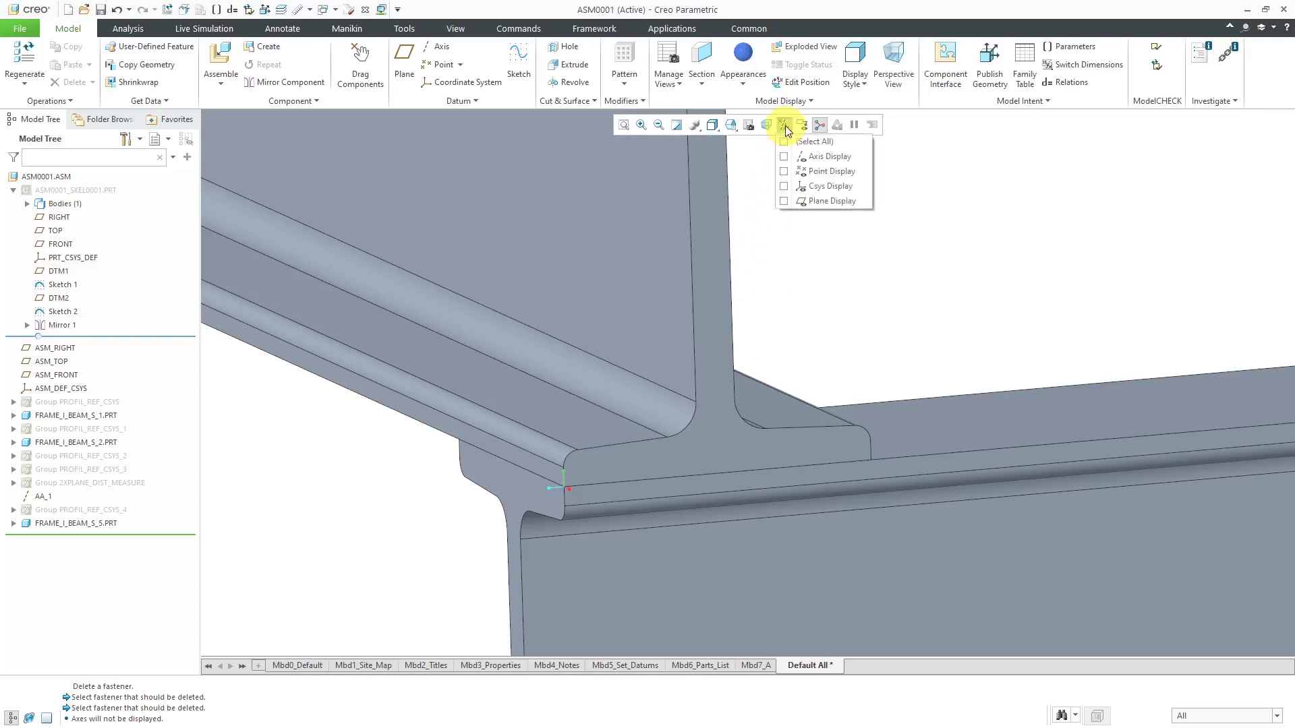
left_click(813, 159)
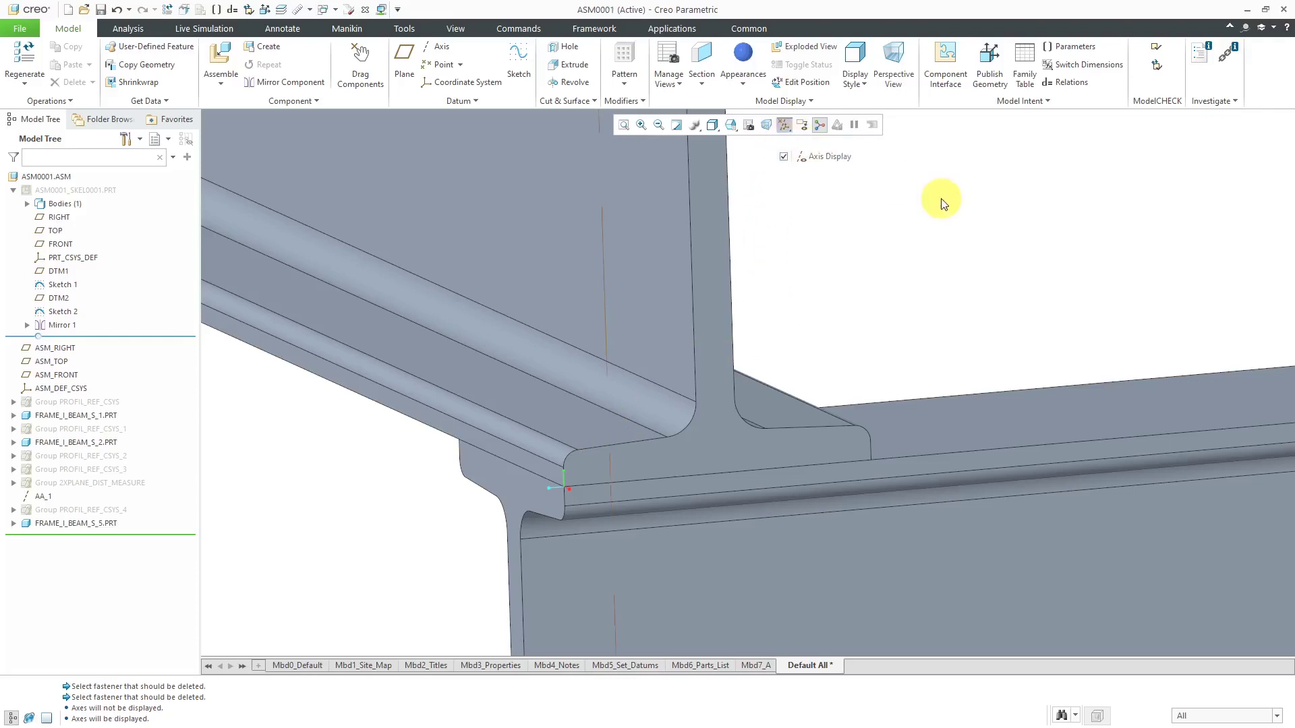
left_click(403, 30)
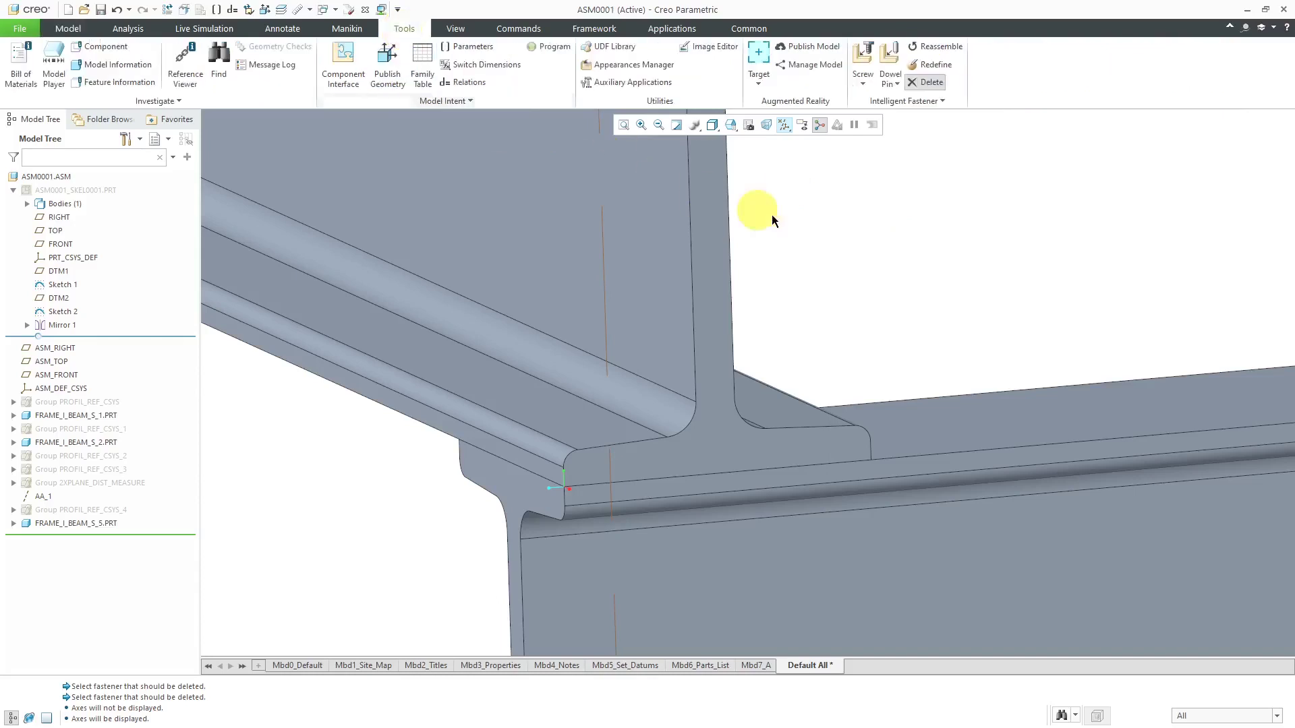
left_click(864, 81)
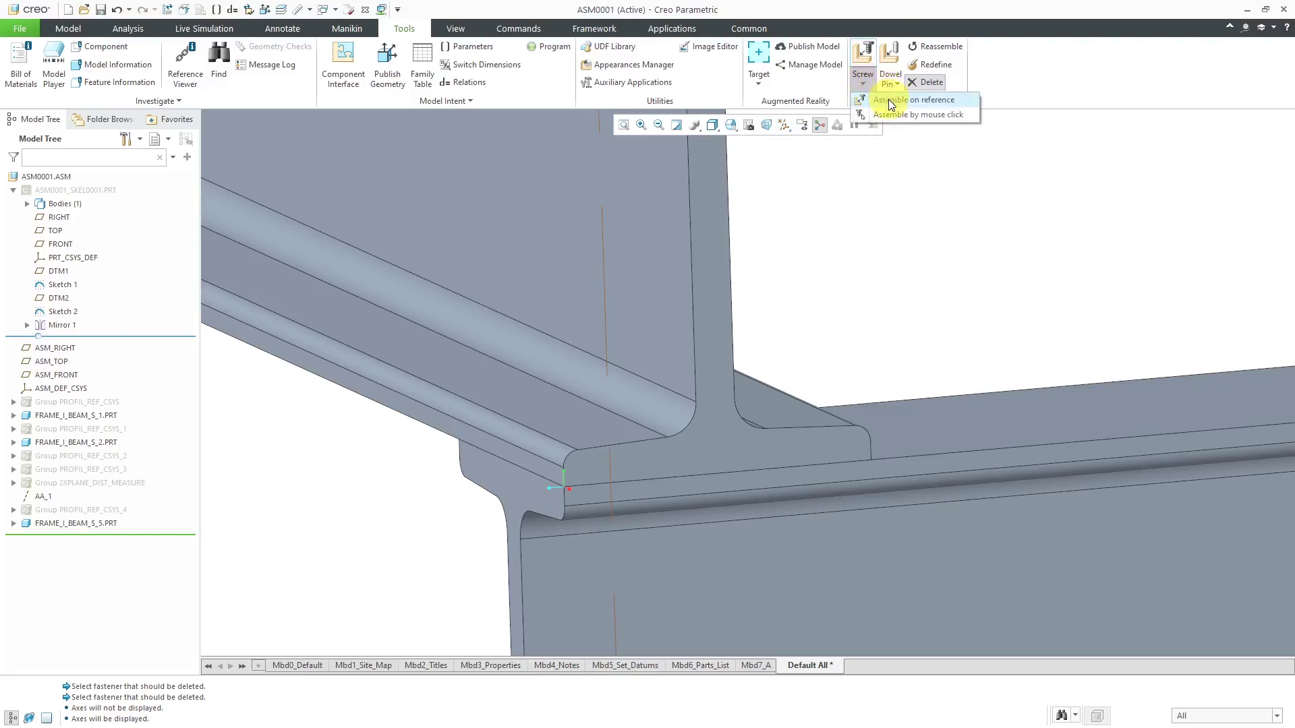
- Assemble the screw on axis AA_1, head on the upper flange, nut on the lower flange
left_click(888, 99)
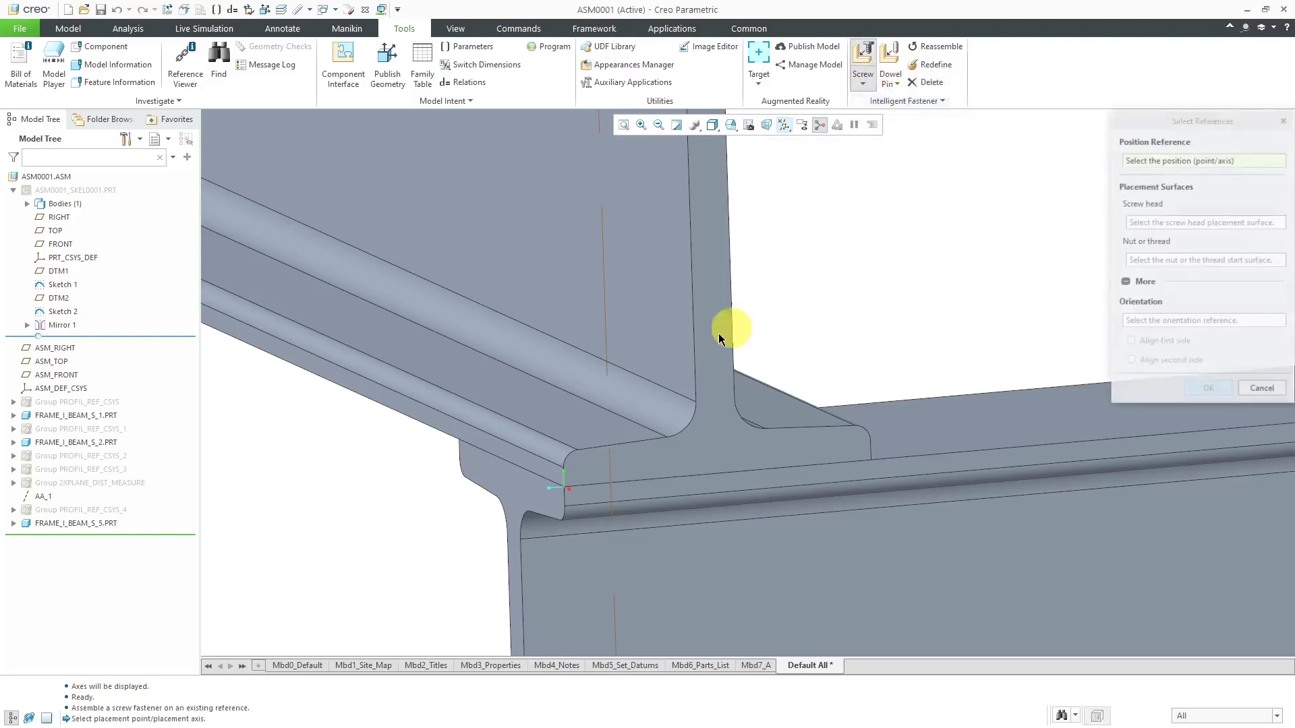
left_click(605, 361)
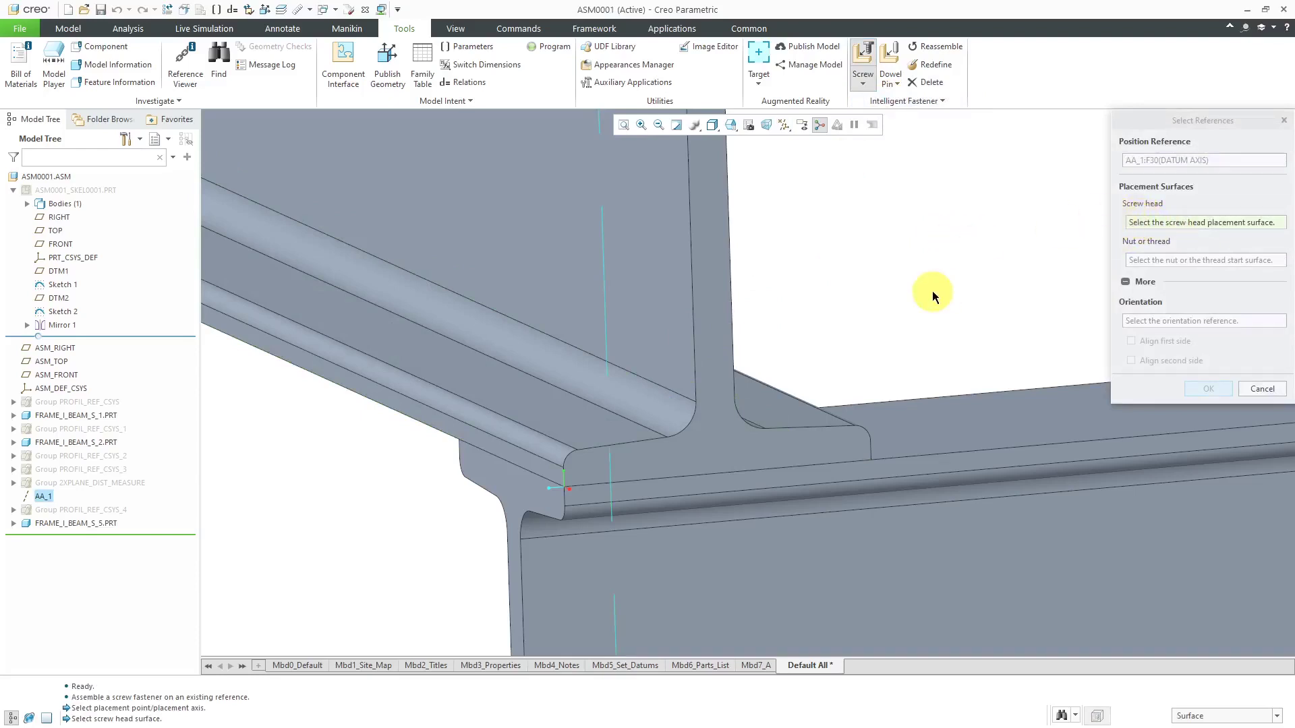
left_click(590, 428)
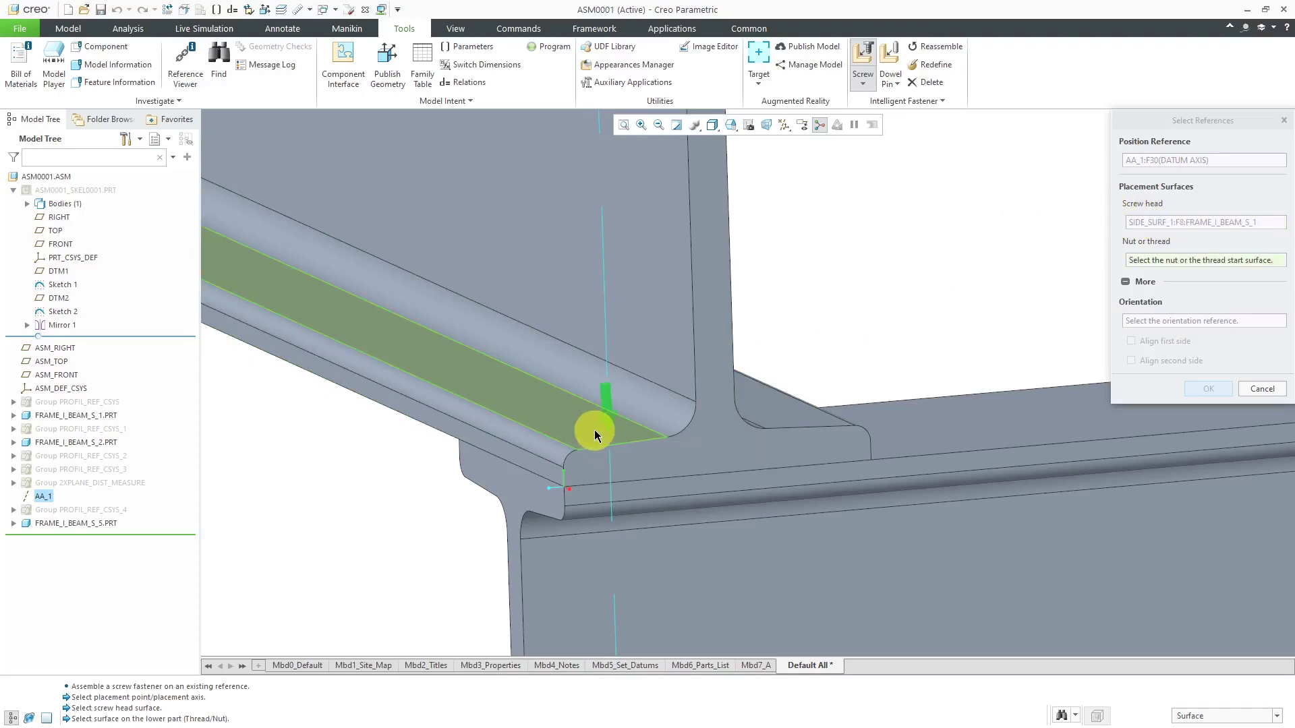
mouse_move(598, 419)
middle_mouse_down()
mouse_move(604, 387)
mouse_move(631, 408)
mouse_move(604, 436)
middle_mouse_up()
left_click(620, 555)
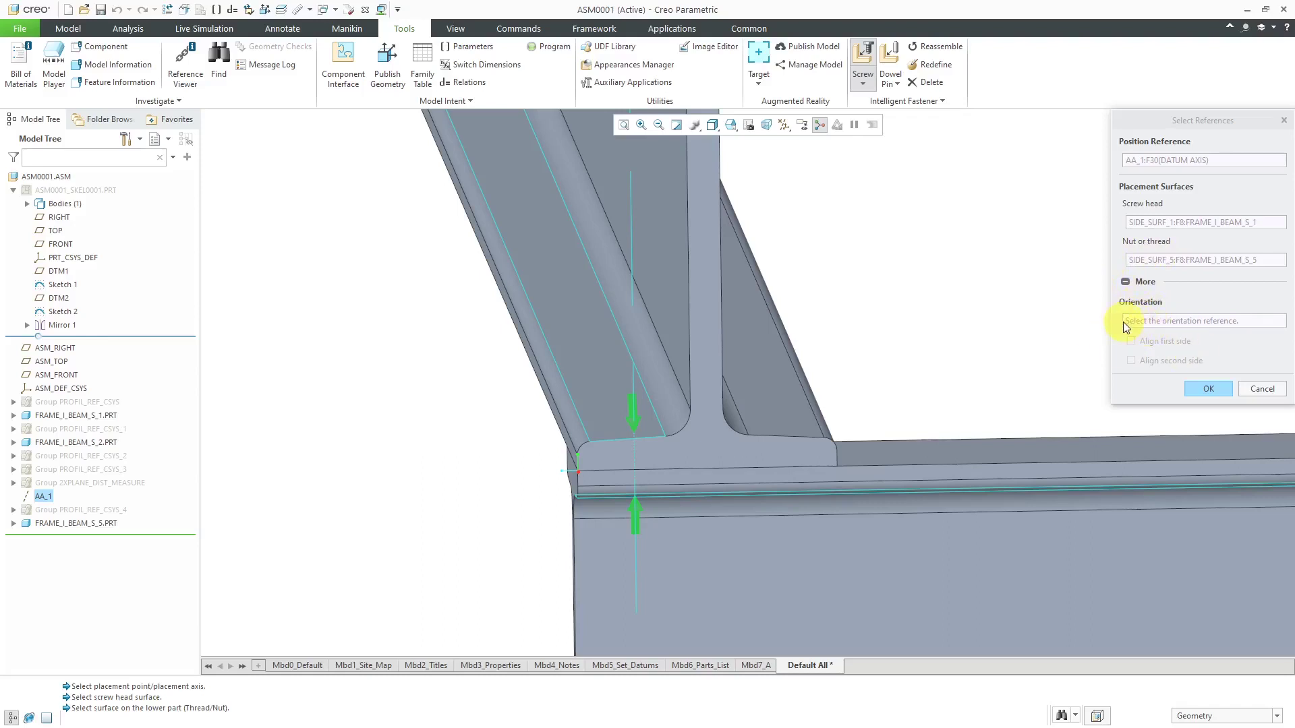
- Accept the references and inspect the 1/2 x 2 Hex Bolt preview with Type A washers and HexNut
left_click(1202, 387)
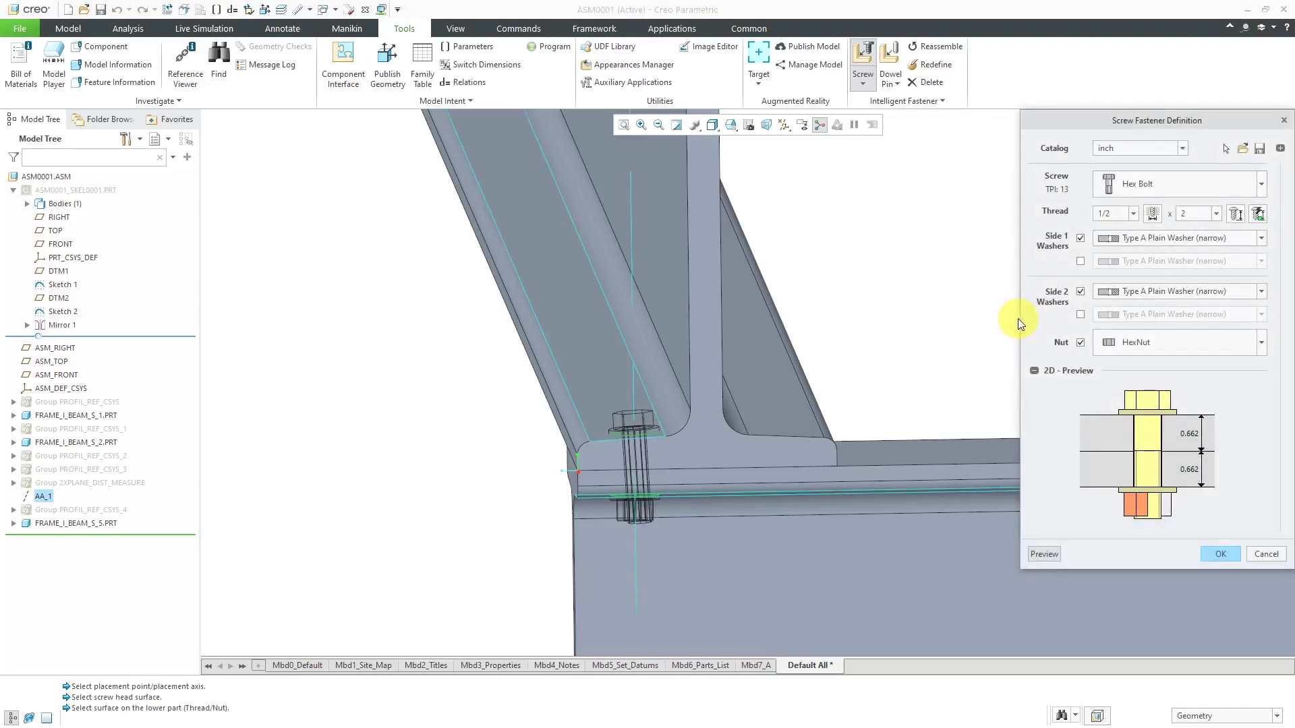
scroll(668, 499, "down", 3)
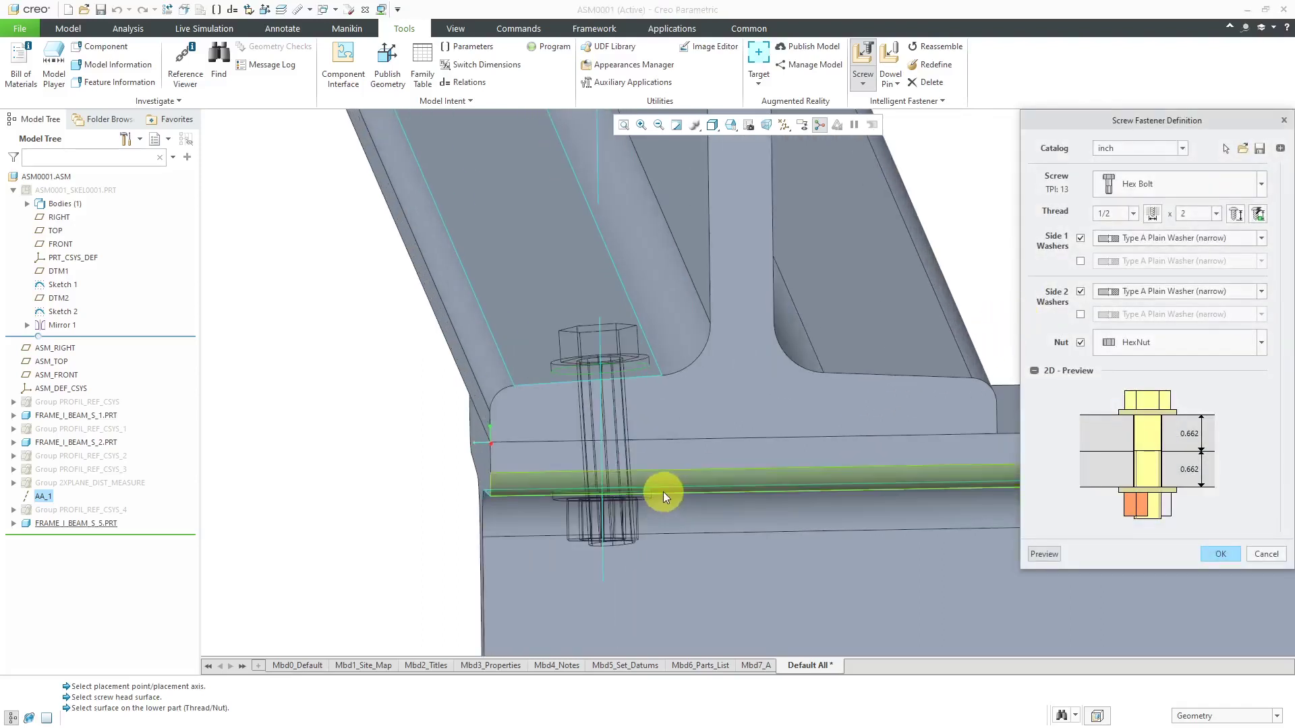
middle_click_drag(663, 491, 663, 430)
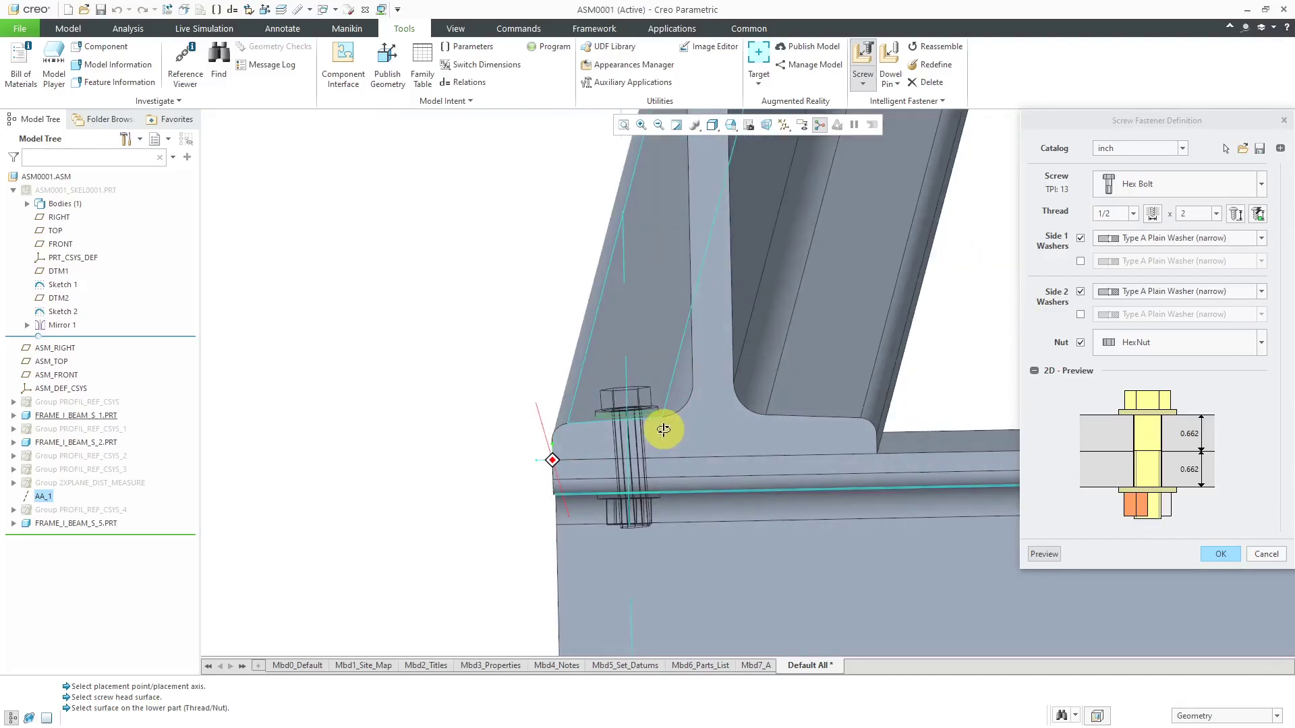
scroll(656, 516, "down", 5)
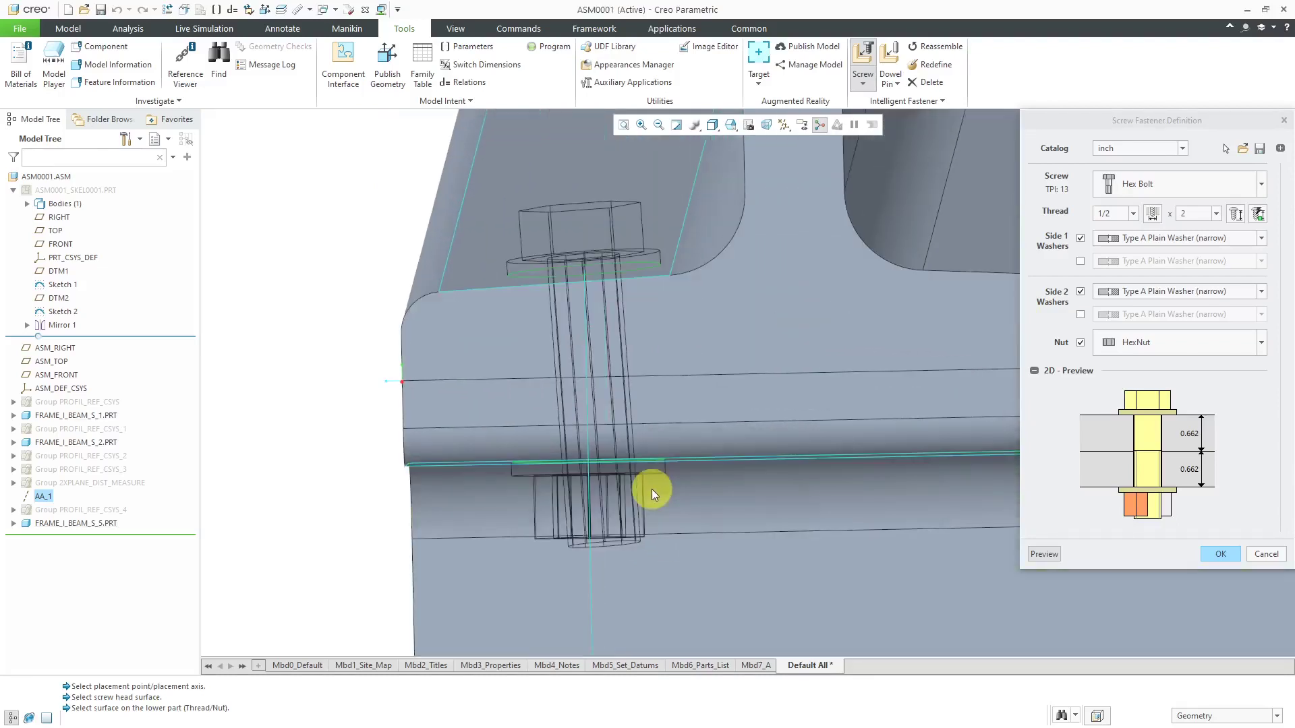
scroll(575, 516, "up", 3)
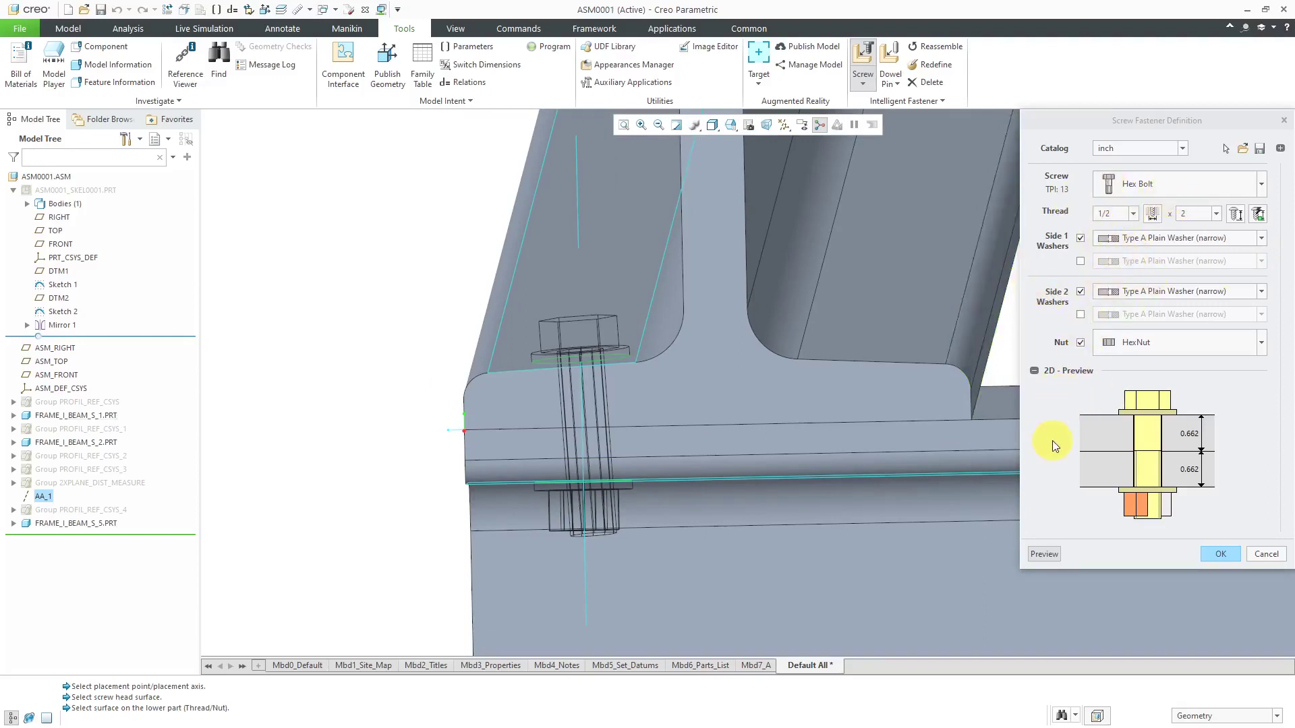
- Create the fastener, adding HOLE_1 and an IFX_SCREW group, and inspect the bolted flanges
left_click(1219, 556)
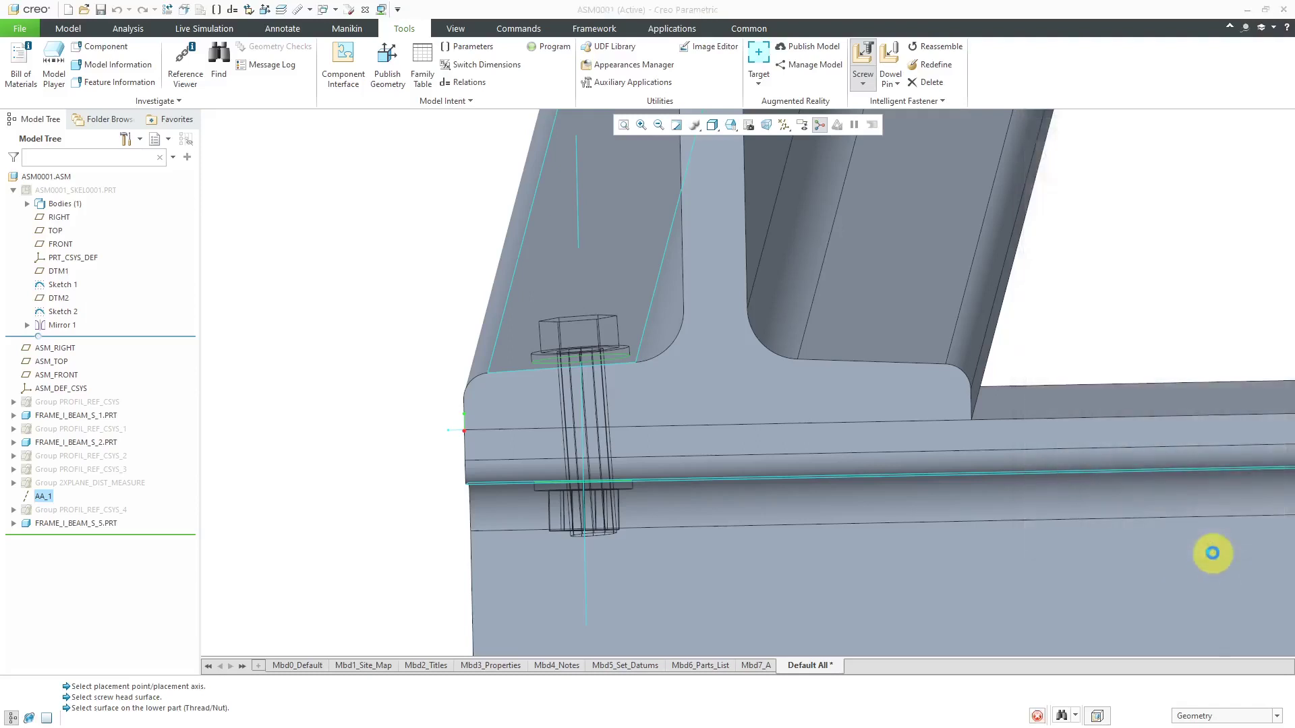
left_click(884, 307)
mouse_move(362, 327)
middle_mouse_down()
mouse_move(524, 393)
mouse_move(500, 390)
middle_mouse_up()
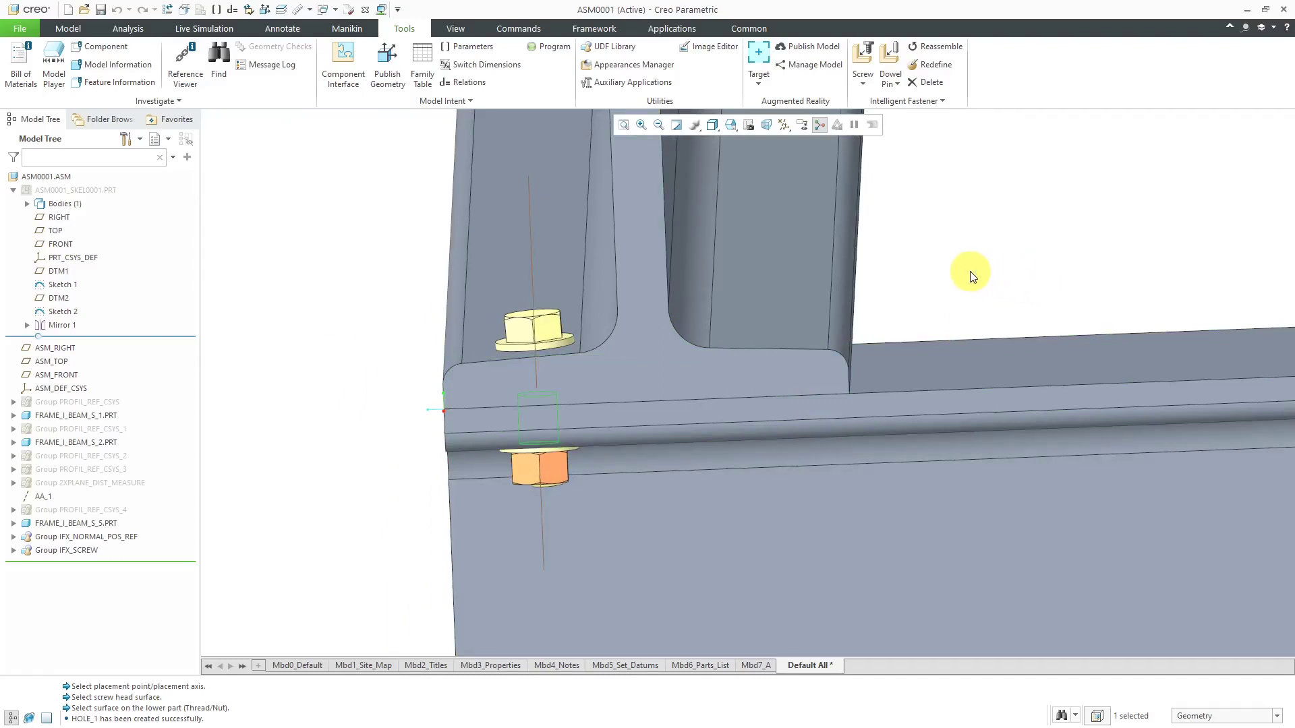
- Delete the bolt fastener via Intelligent Fastener > Delete, confirming with Yes
left_click(928, 83)
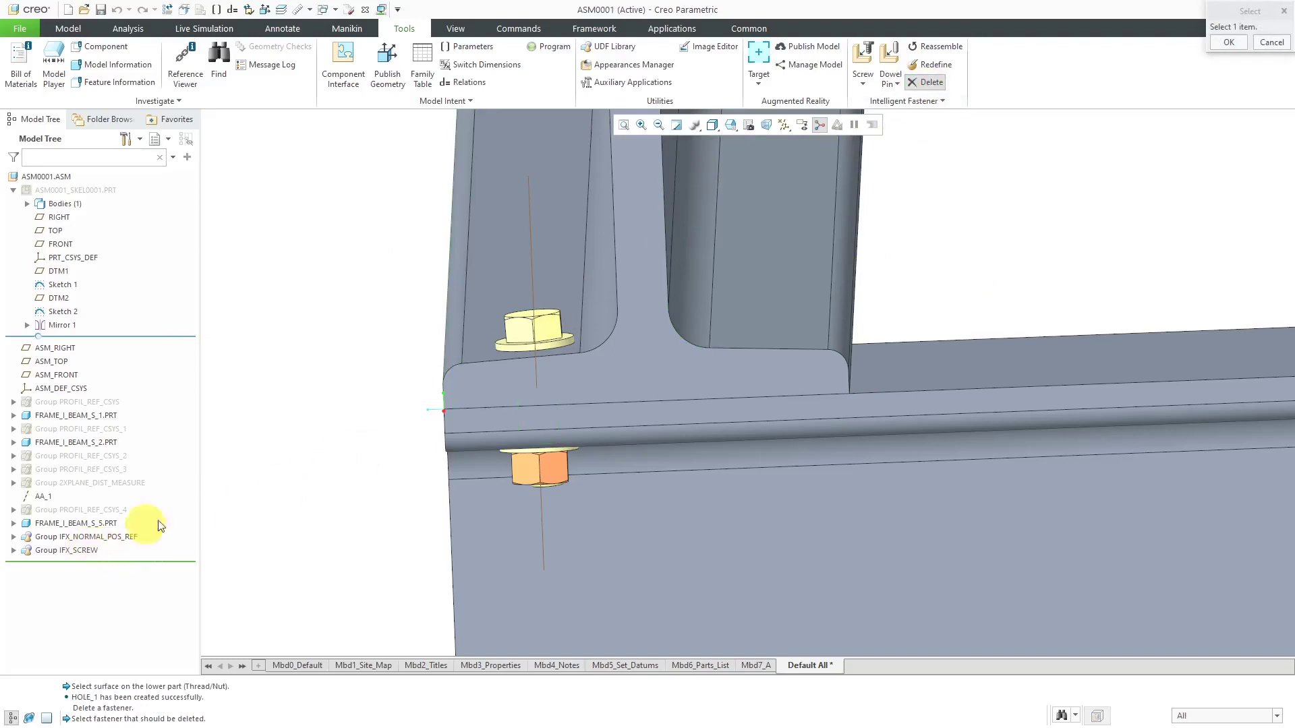
left_click(518, 323)
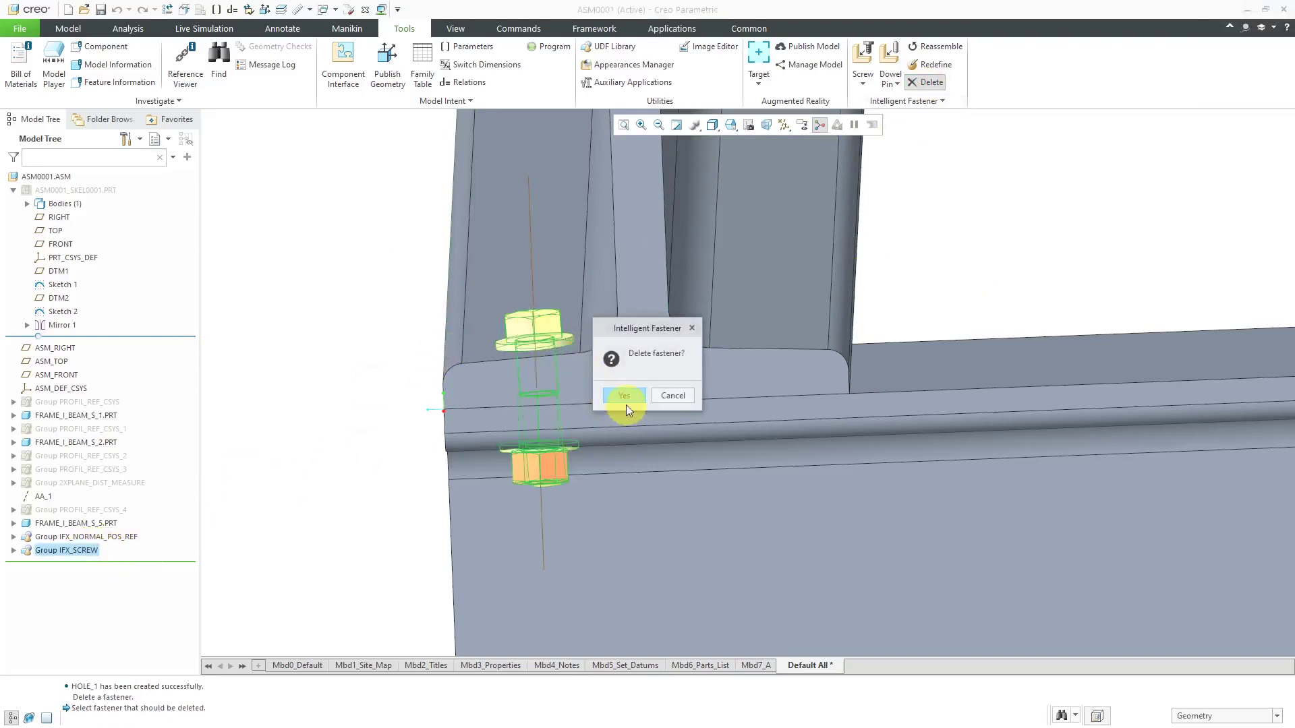
left_click(624, 396)
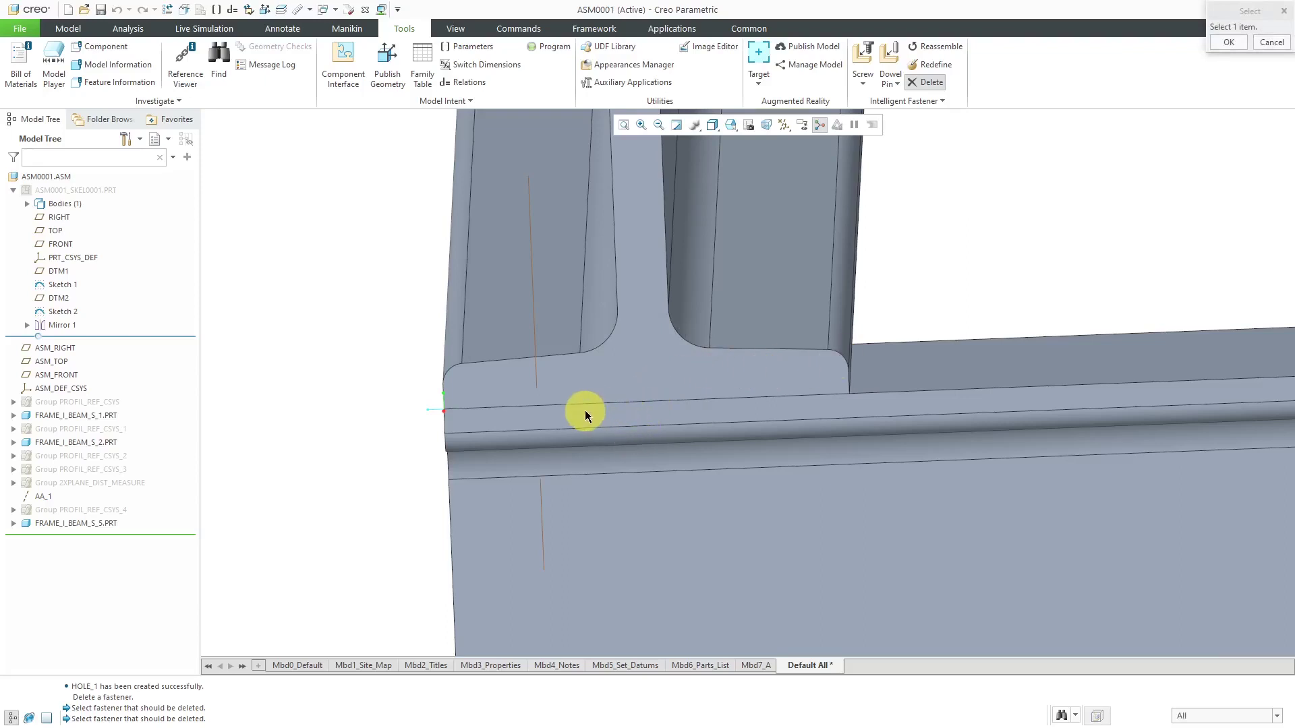
mouse_move(602, 385)
middle_mouse_down()
mouse_move(616, 370)
mouse_move(616, 382)
middle_mouse_up()
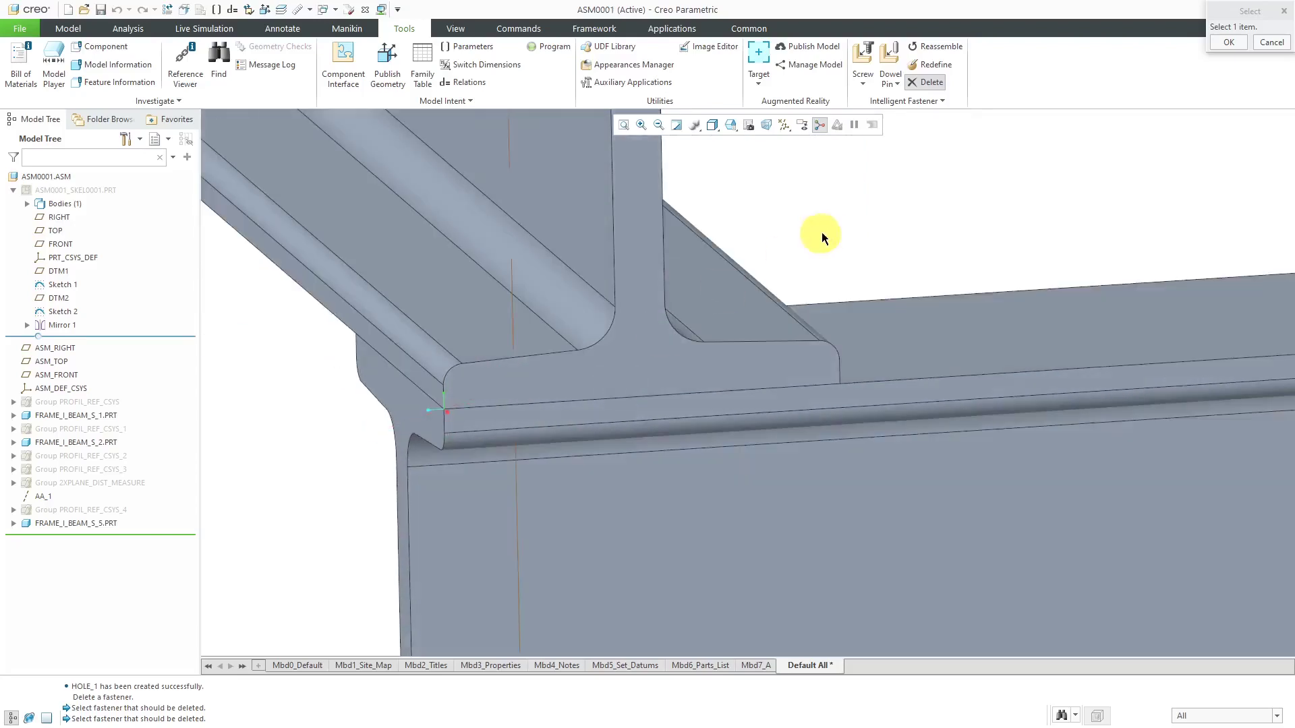
- Place a new screw on axis AA_1, head on FRAME_I_BEAM_S_1 and thread on FRAME_I_BEAM_S_5
left_click(862, 82)
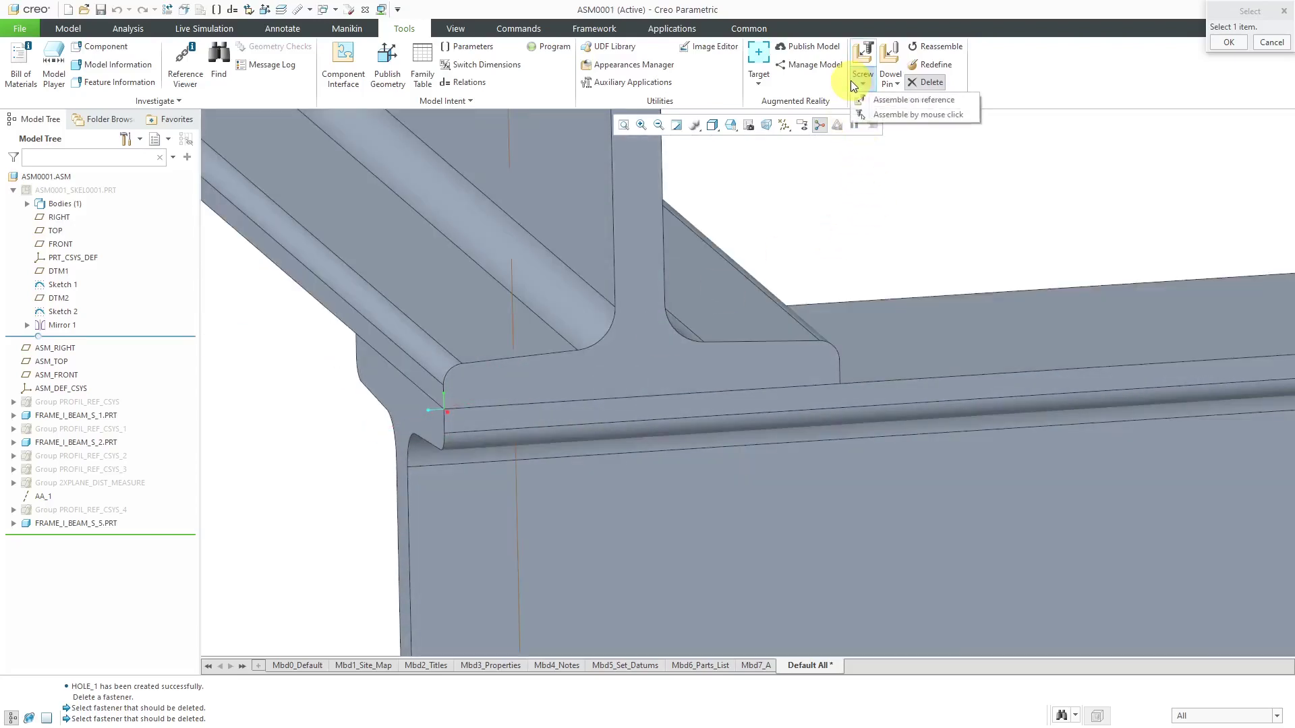
left_click(881, 99)
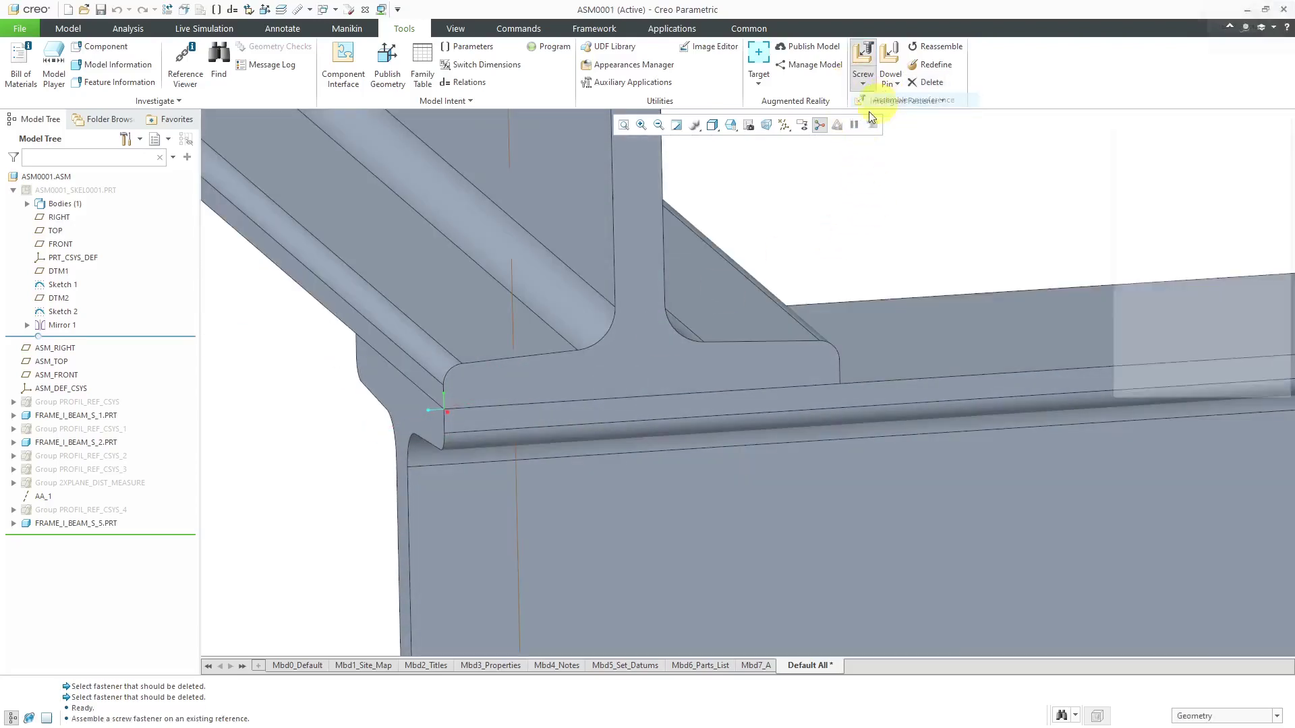
left_click(513, 295)
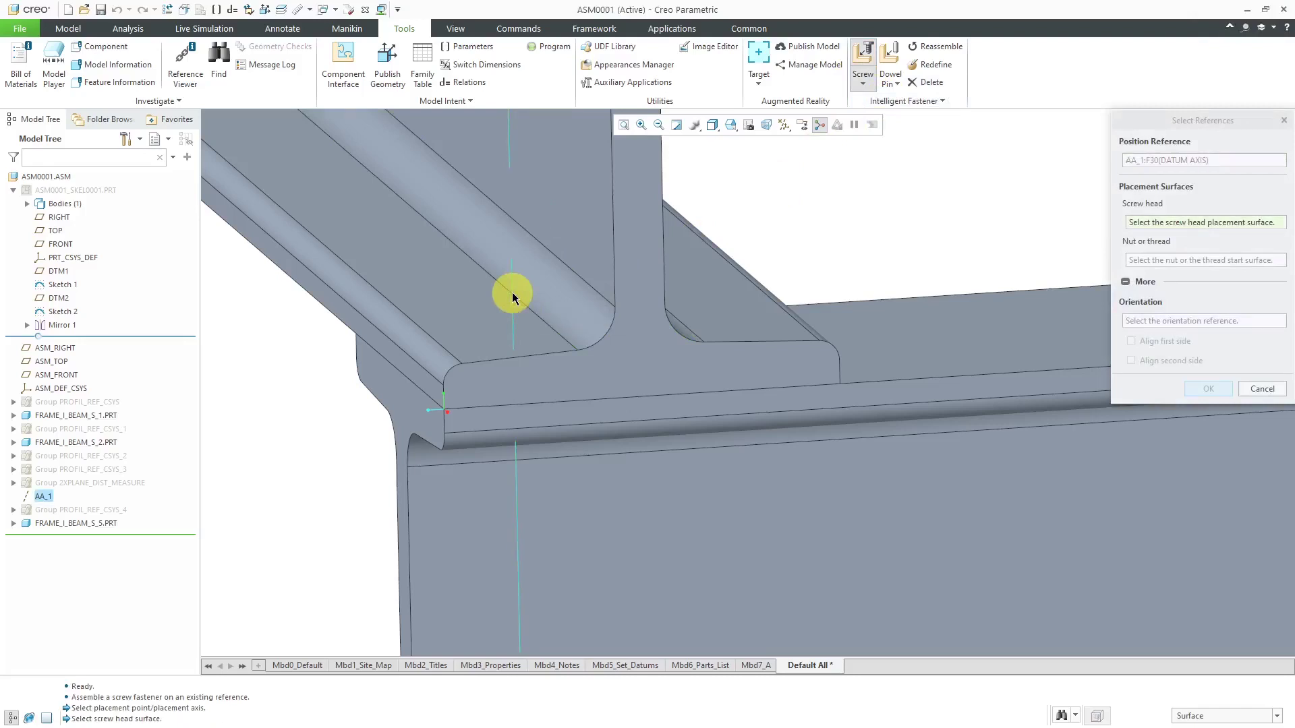
left_click(557, 391)
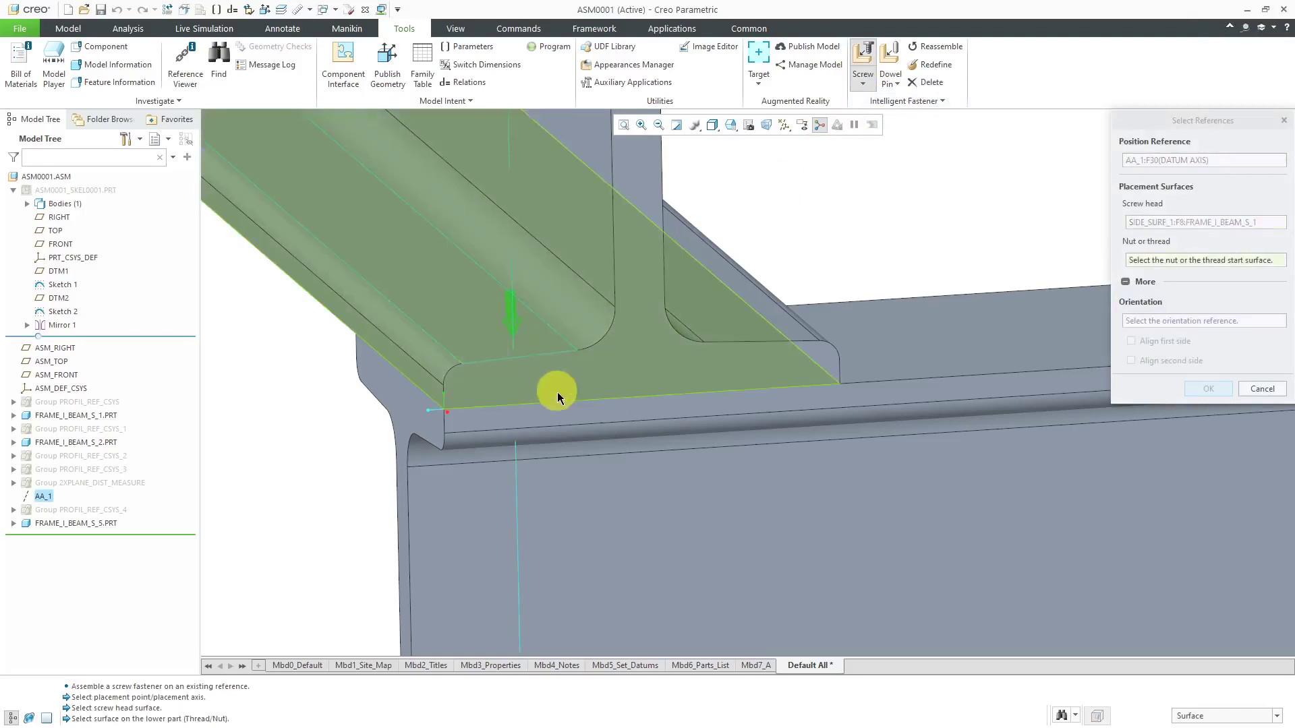
middle_click_drag(560, 388, 549, 353)
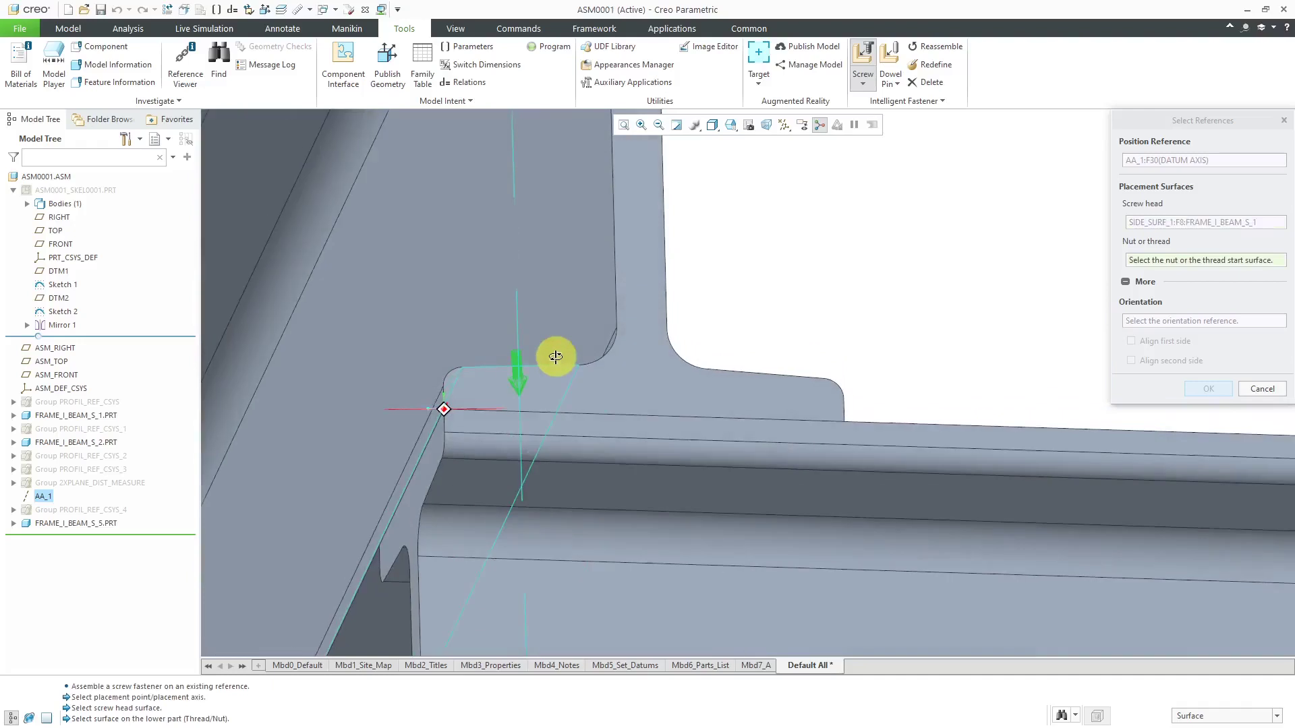
left_click(555, 477)
mouse_move(633, 338)
middle_mouse_down()
mouse_move(633, 327)
mouse_move(624, 350)
middle_mouse_up()
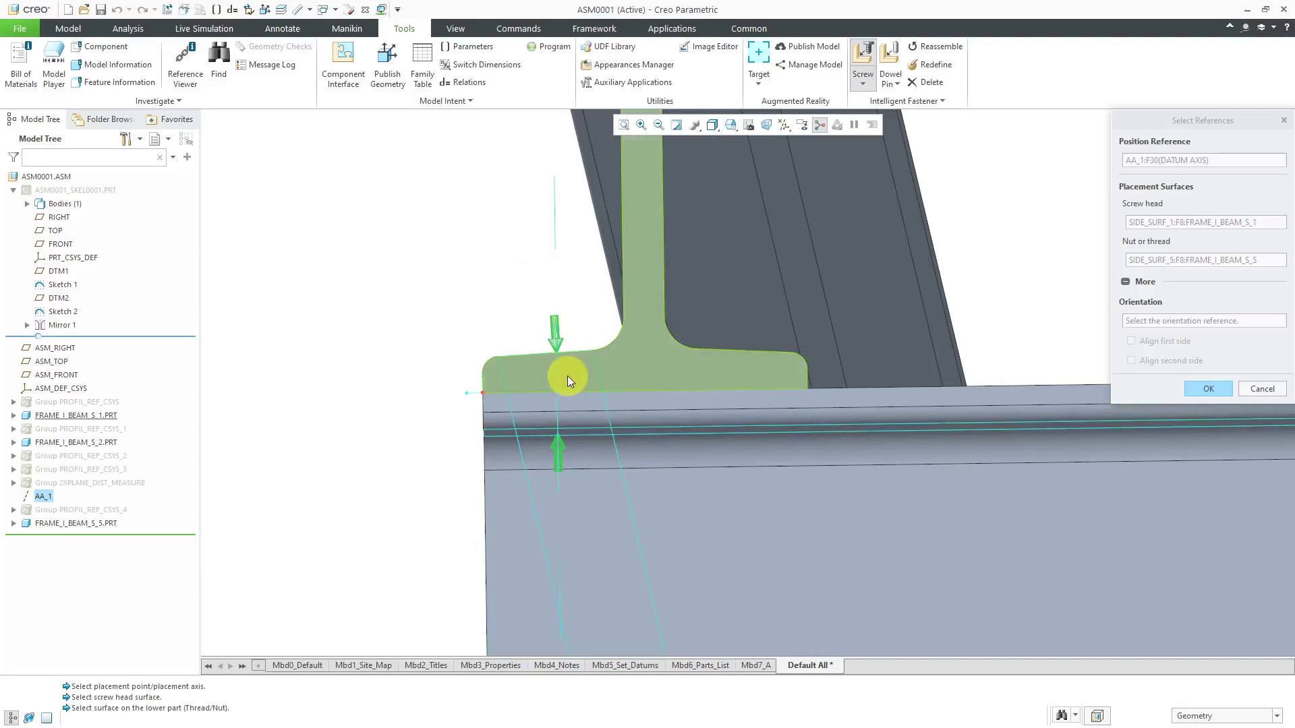
scroll(577, 469, "down", 4)
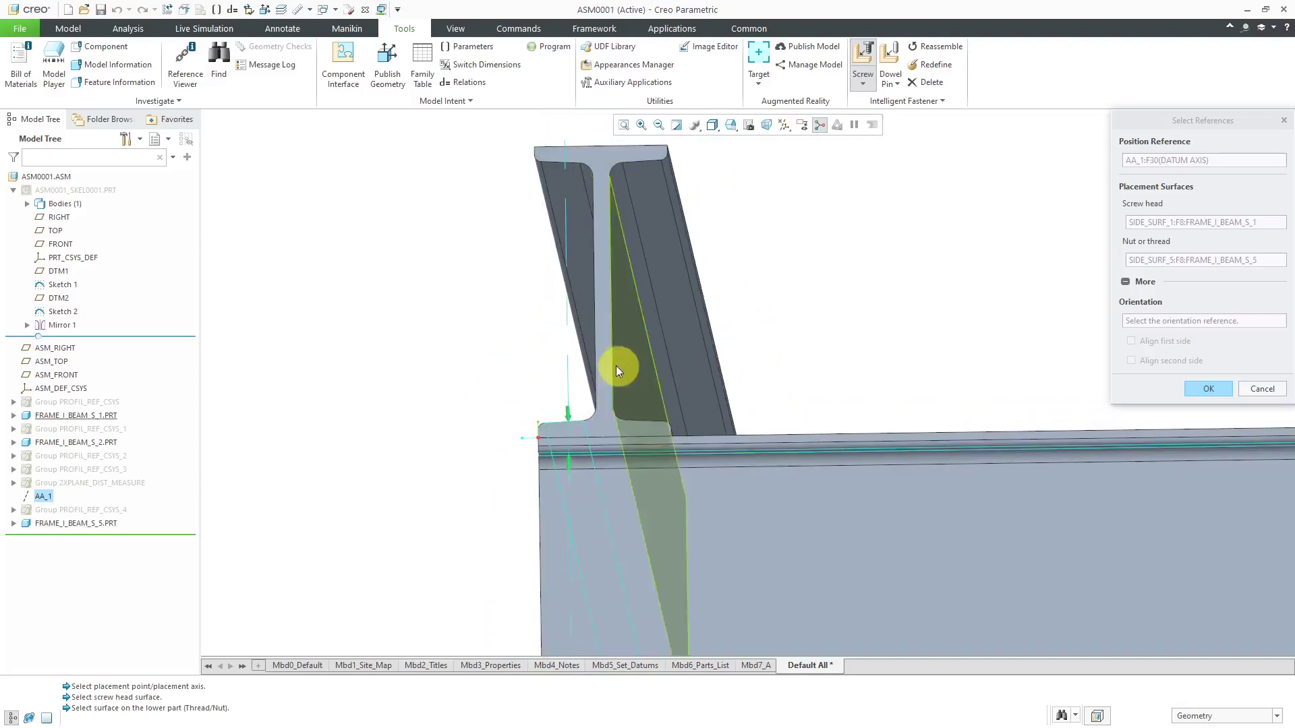
middle_click_drag(585, 426, 597, 391)
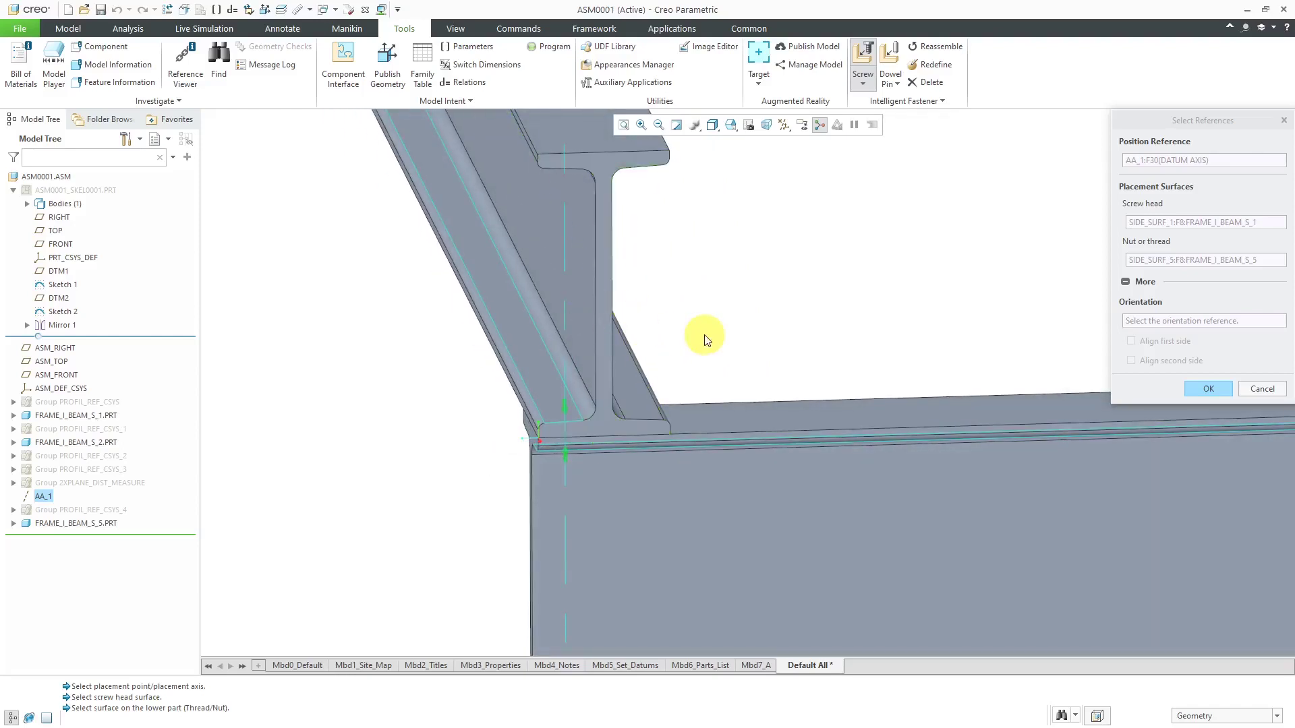
- Set the beam contact surface as the fastener's orientation reference
left_click(1210, 322)
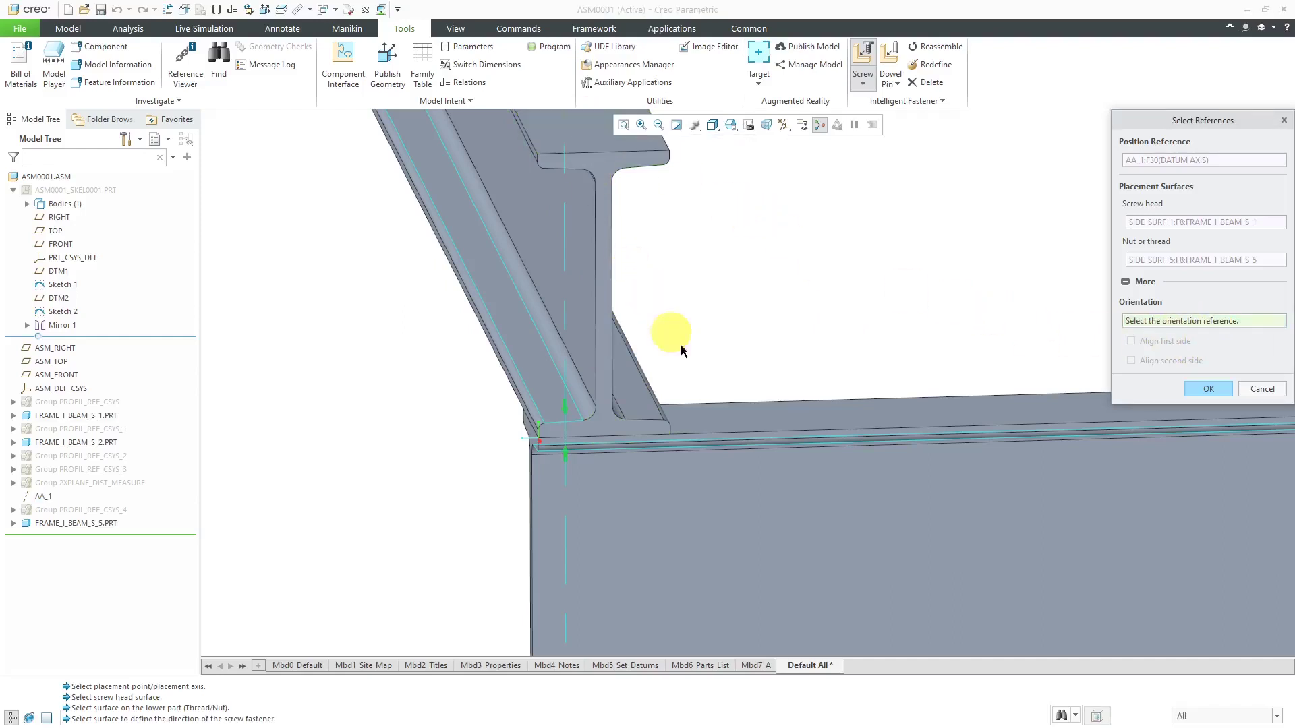
left_click(706, 416)
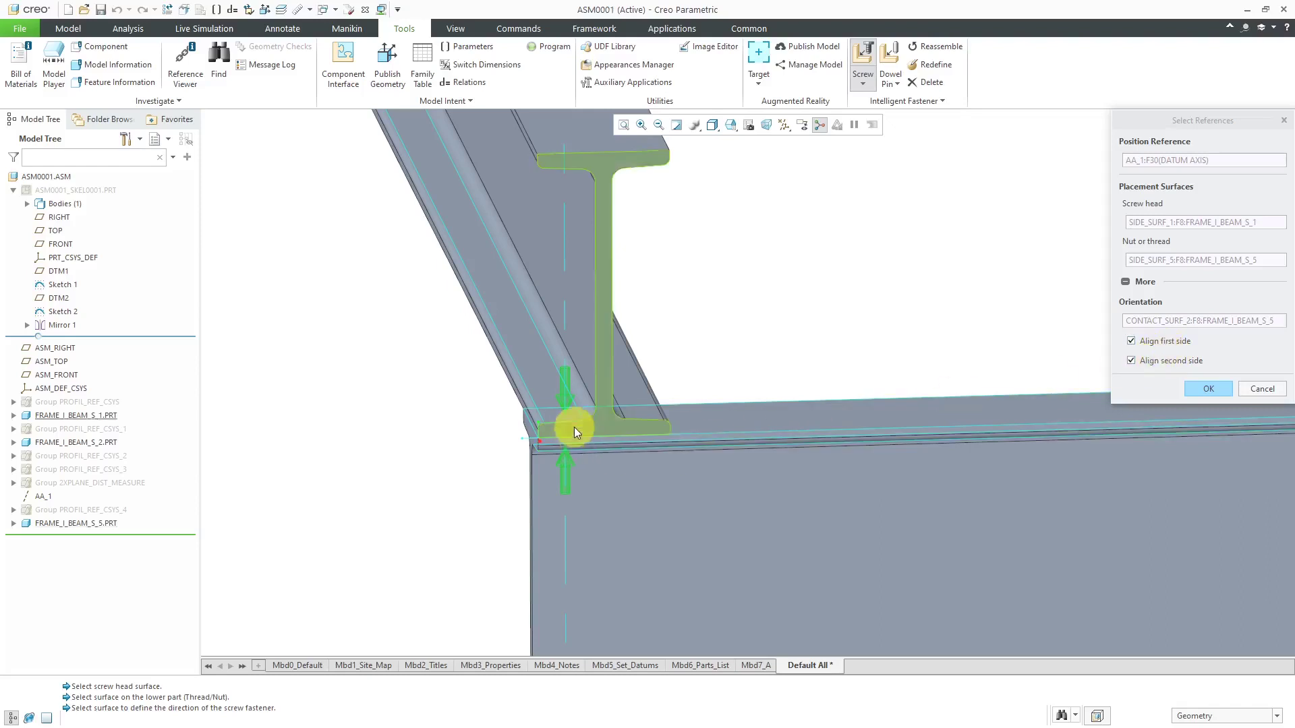
middle_click_drag(573, 427, 575, 401)
scroll(580, 460, "down", 3)
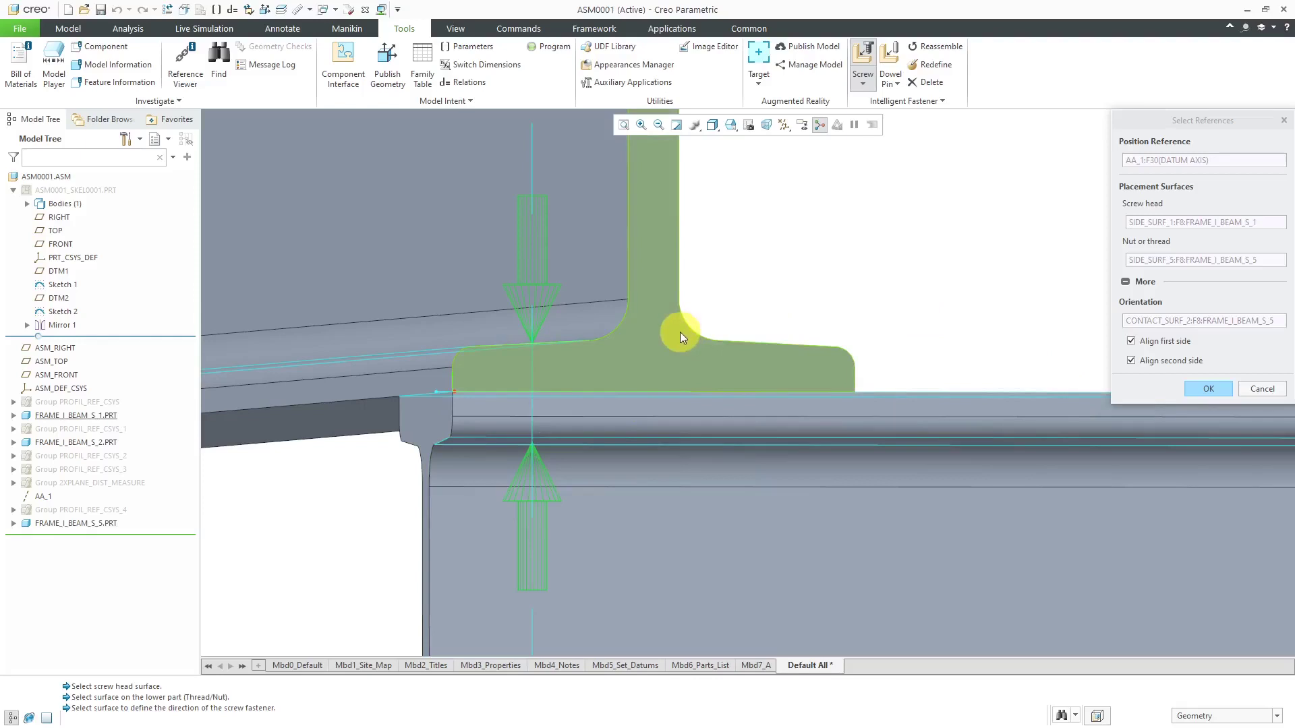
middle_click_drag(680, 332, 669, 335)
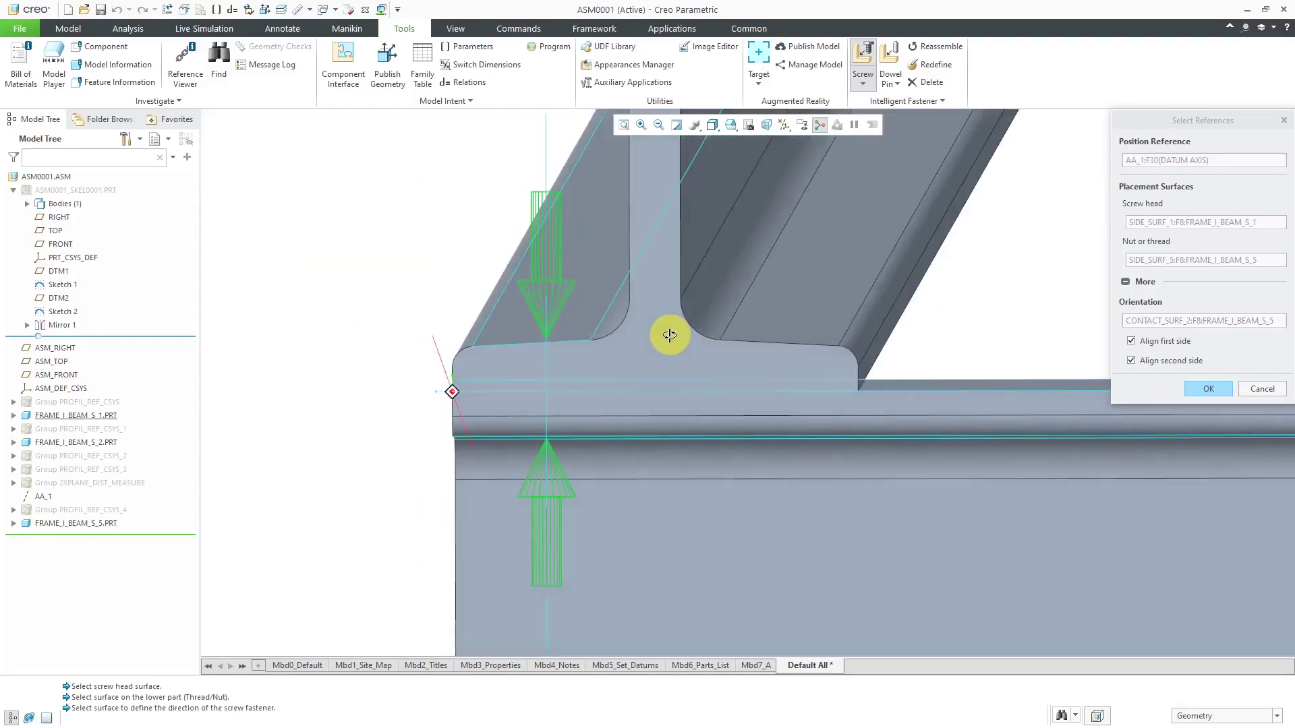
- Confirm the references and create the Hex Bolt with plain washers and HexNut
left_click(1195, 390)
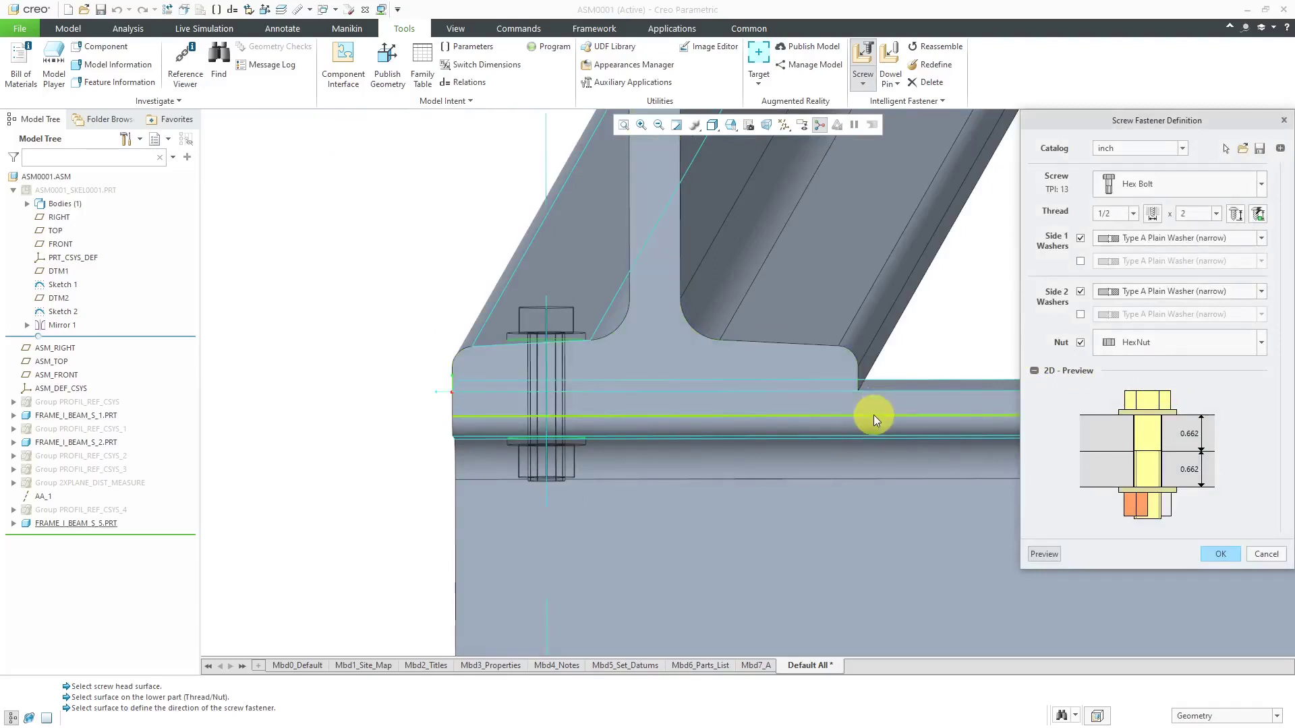
left_click(839, 406)
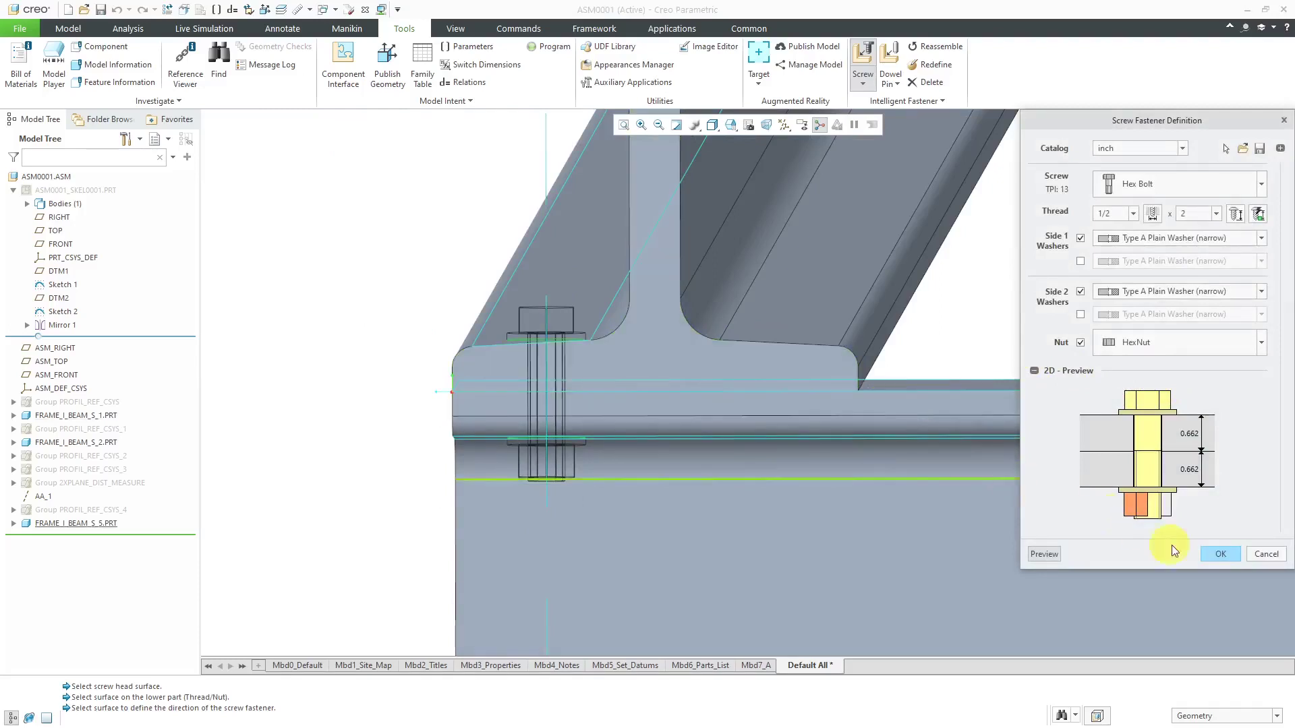
left_click(1218, 553)
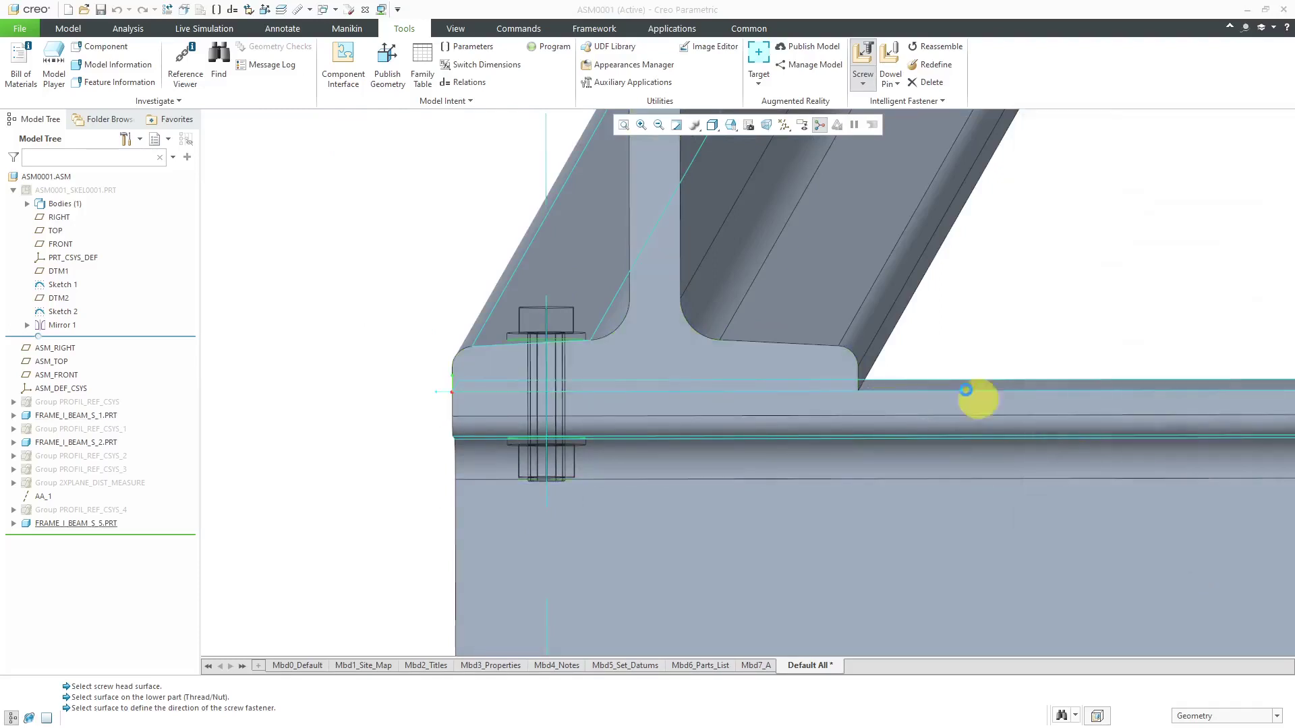
- Clear the selection, turn off datum axis display, and zoom in on the bolted joint
left_click(1087, 305)
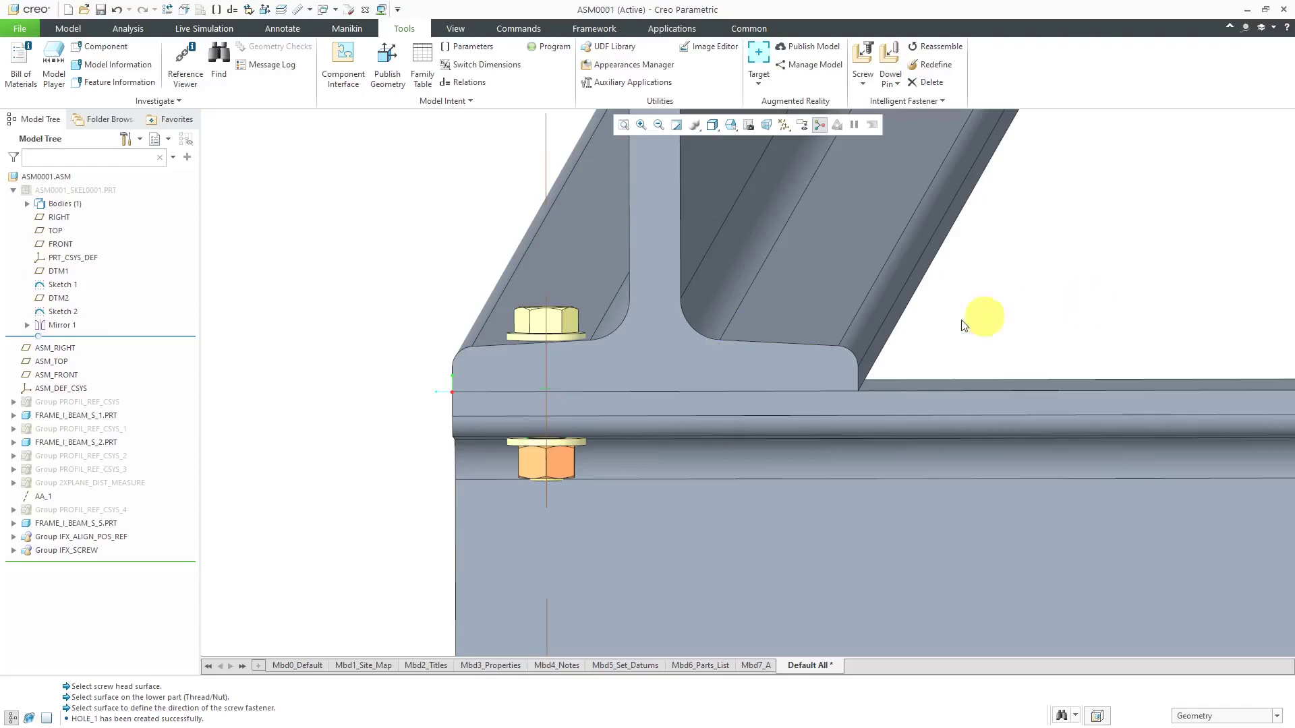
left_click(783, 125)
left_click(816, 157)
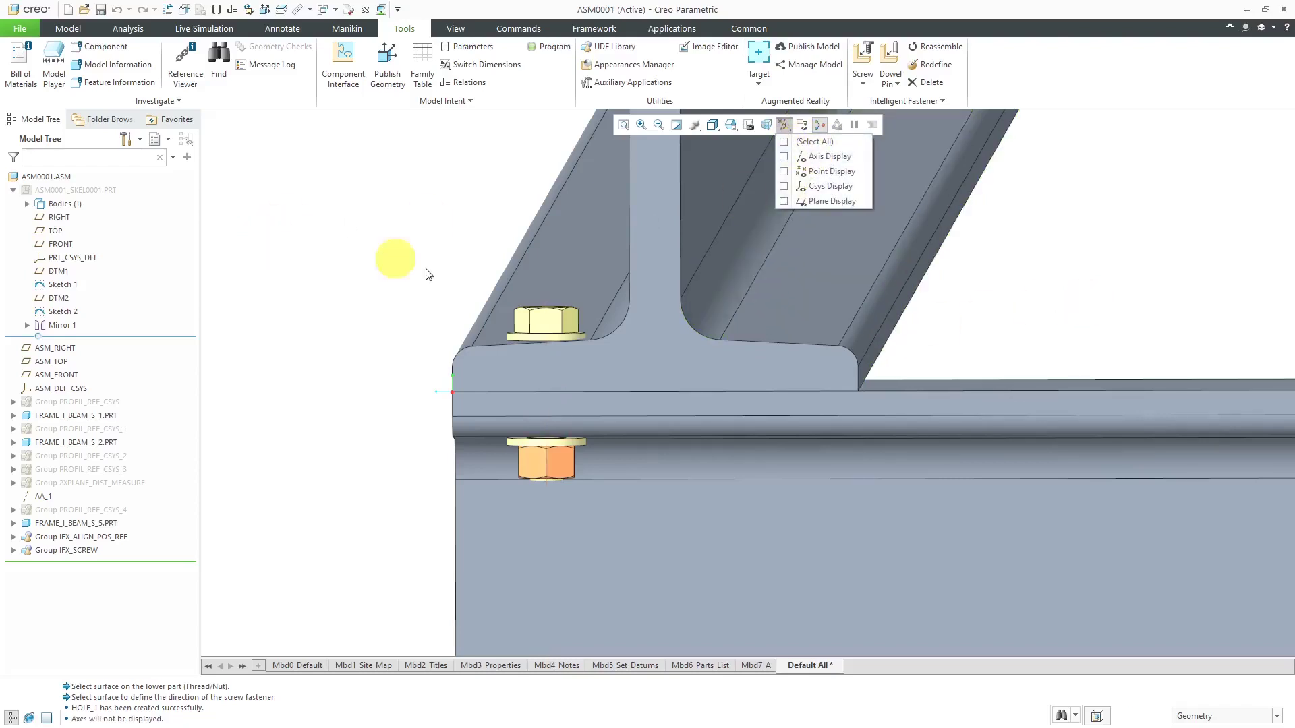
middle_click_drag(630, 483, 670, 483)
scroll(532, 398, "up", 3)
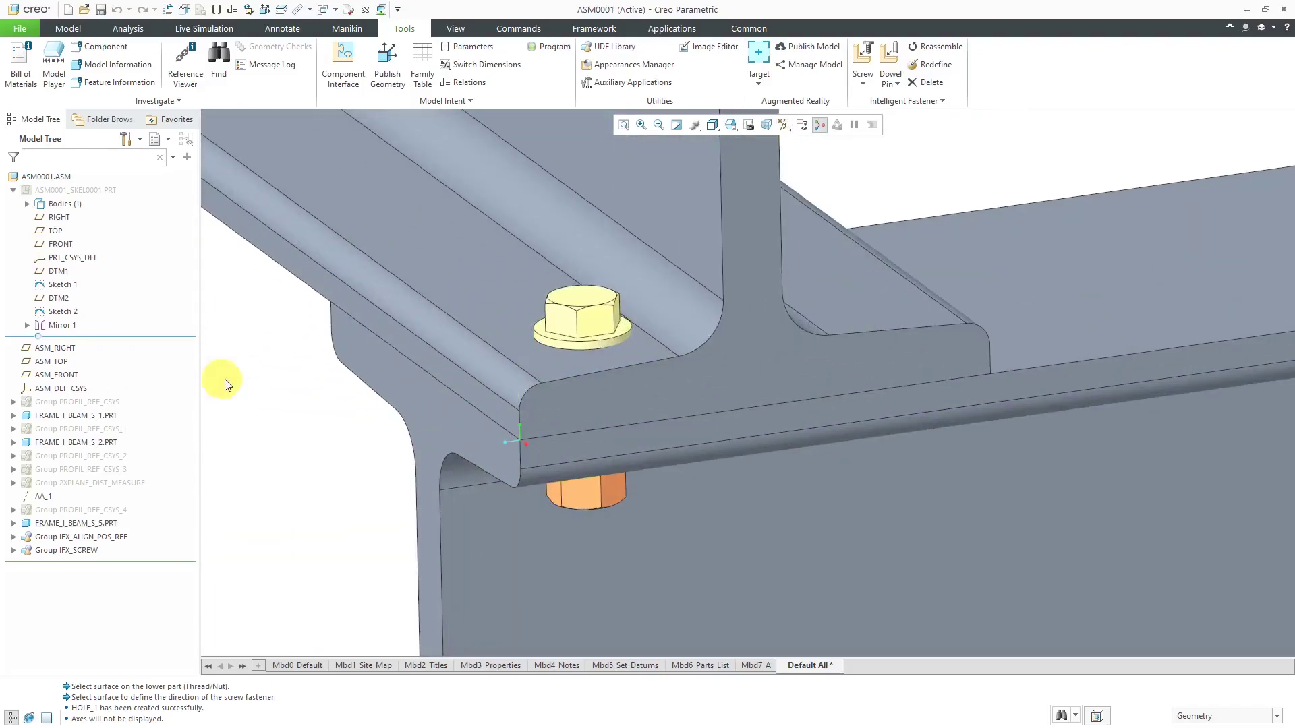